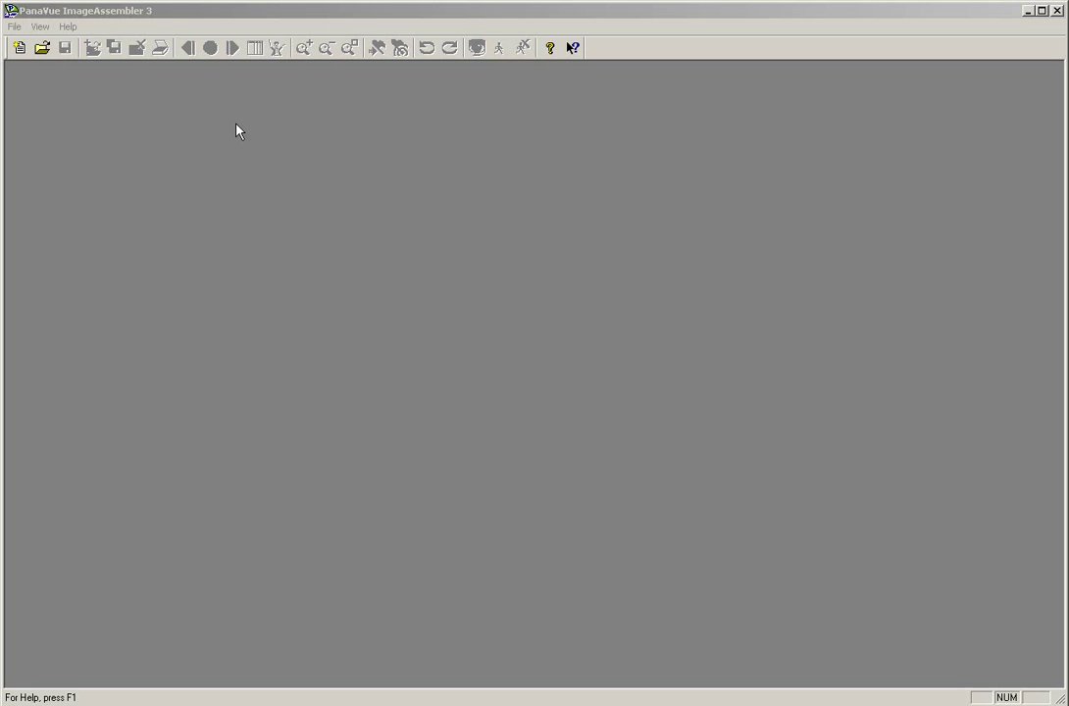
Step: Create a new Panorama Stitching project, Project1, keeping the single-row layout
left_click(19, 48)
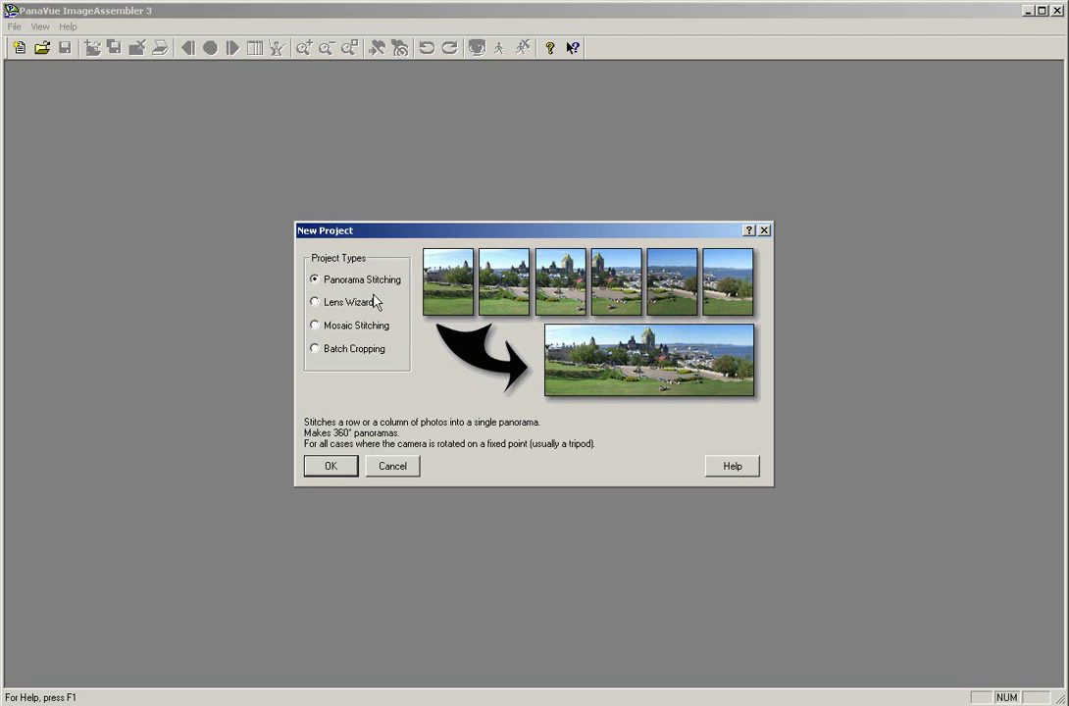
left_click(331, 467)
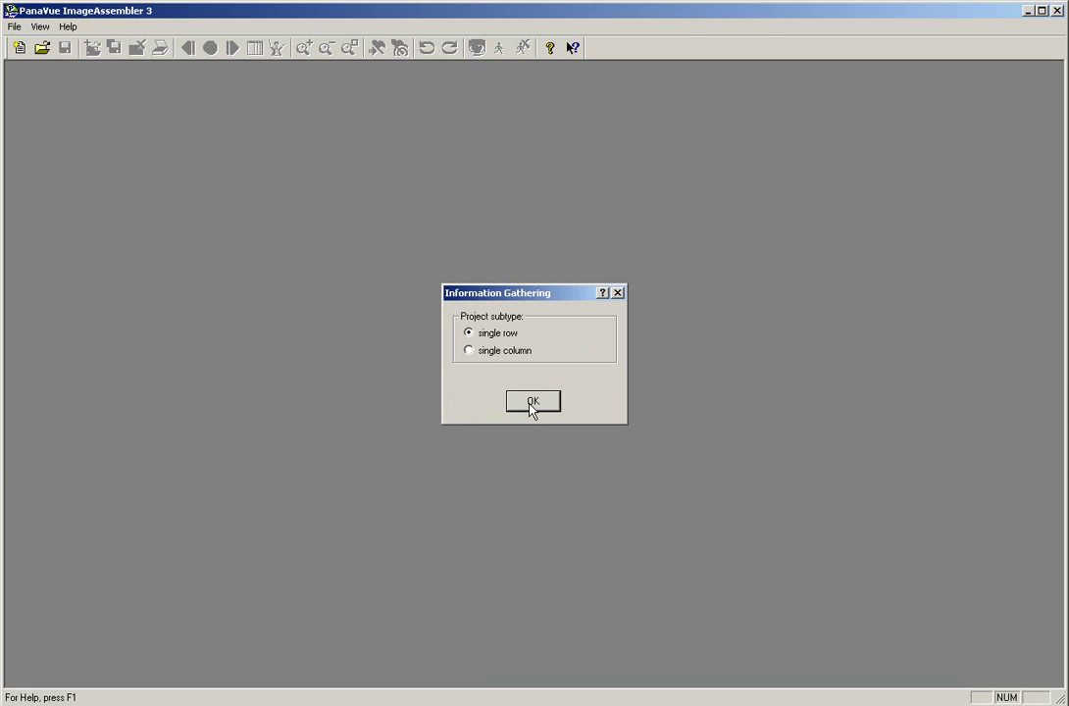
left_click(532, 403)
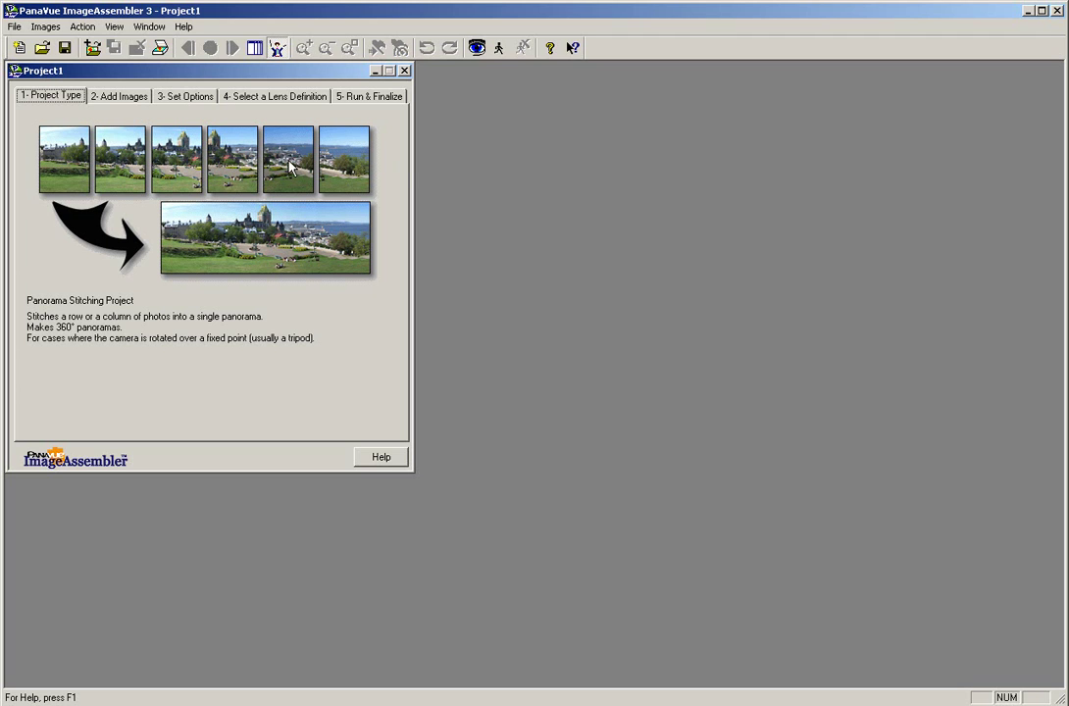
Step: Show the Select a Lens Definition page, with preset lenses from 16mm fisheye to 50mm
left_click(289, 98)
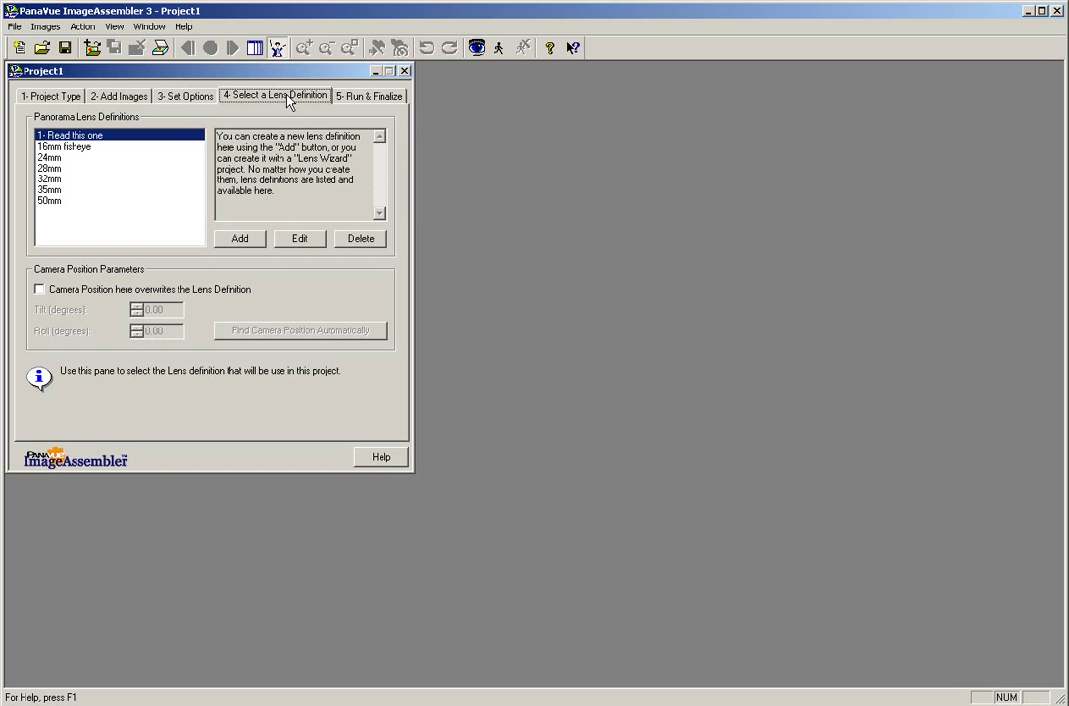
Step: Define a new lens with a 64.87° maximum field of view and K2 distortion factor +5
left_click(240, 241)
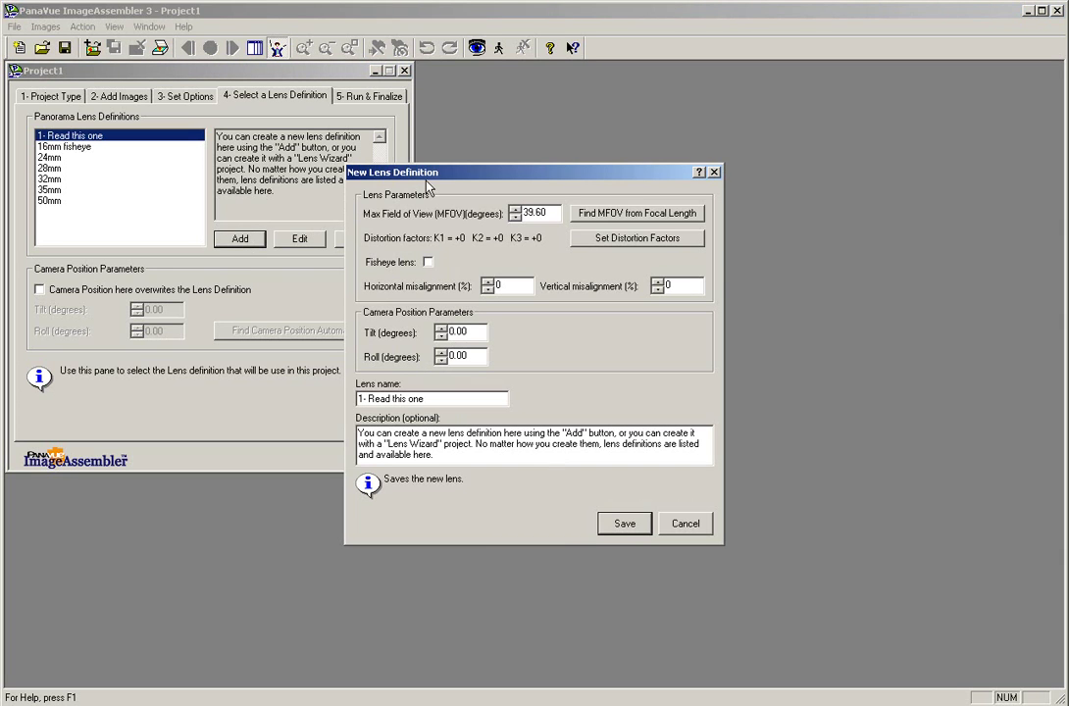
key("Tab")
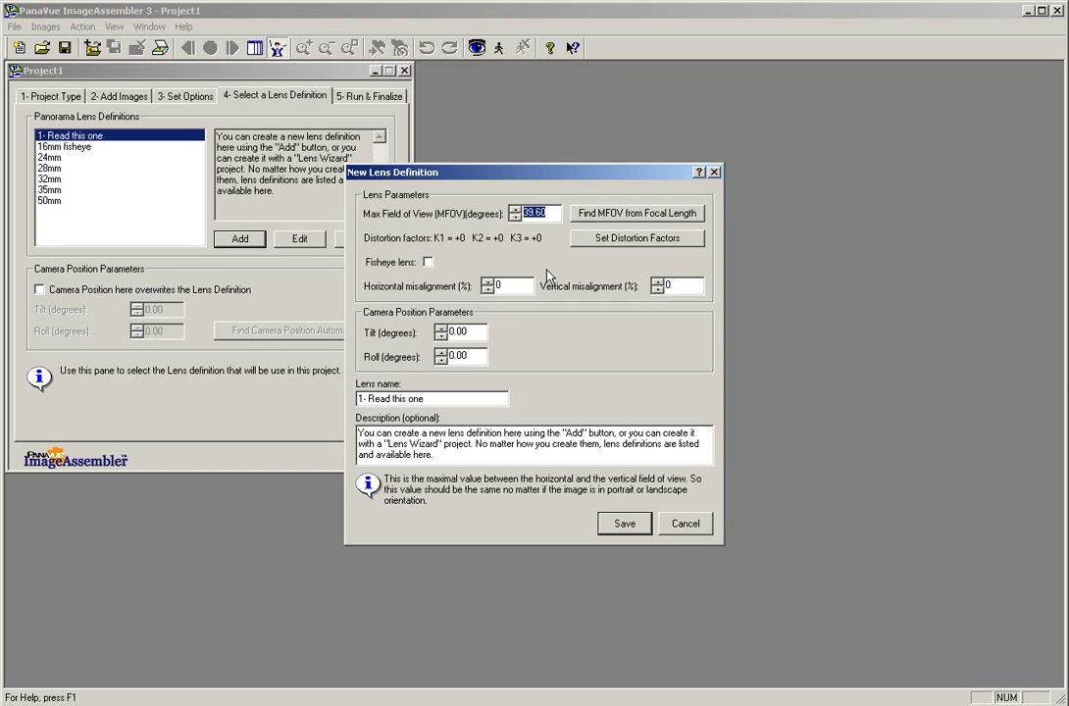
type("64.87")
left_click(620, 238)
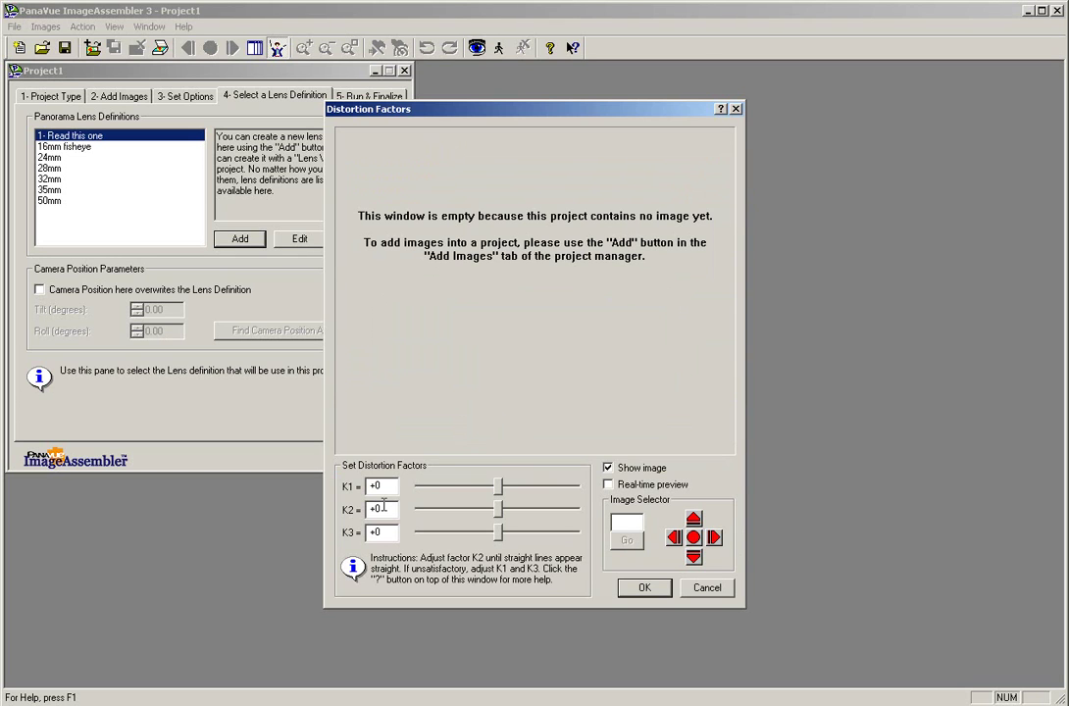
left_click(384, 506)
key("BackSpace")
type("5")
left_click(648, 593)
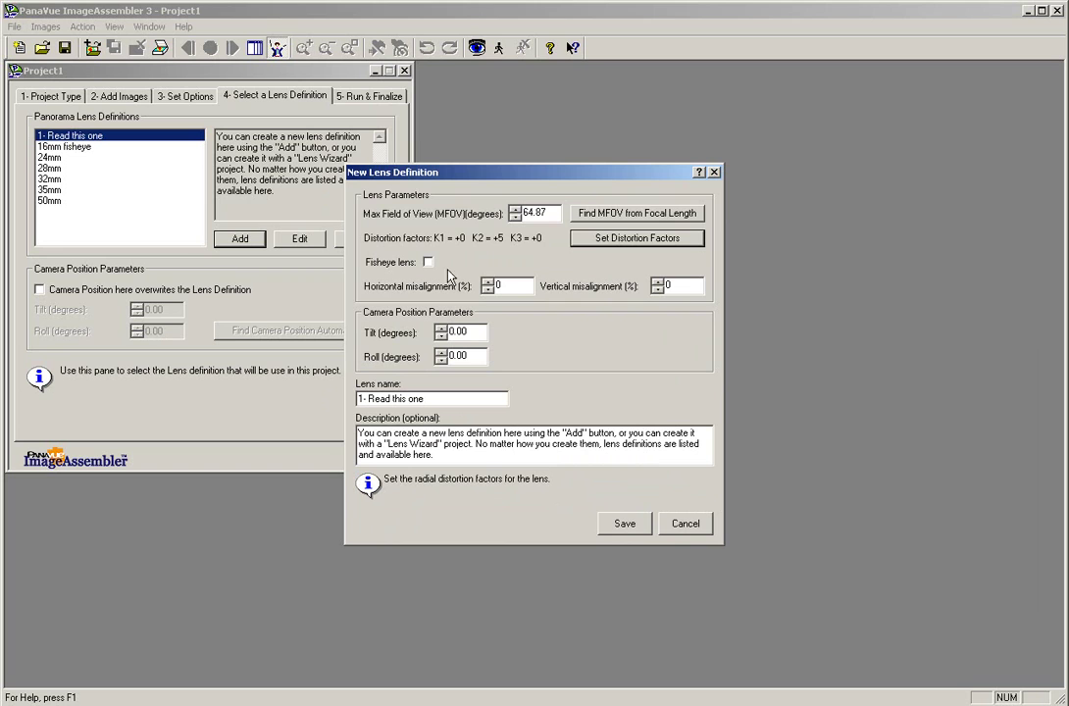
Step: Set the lens's horizontal misalignment to 1%
left_click(499, 285)
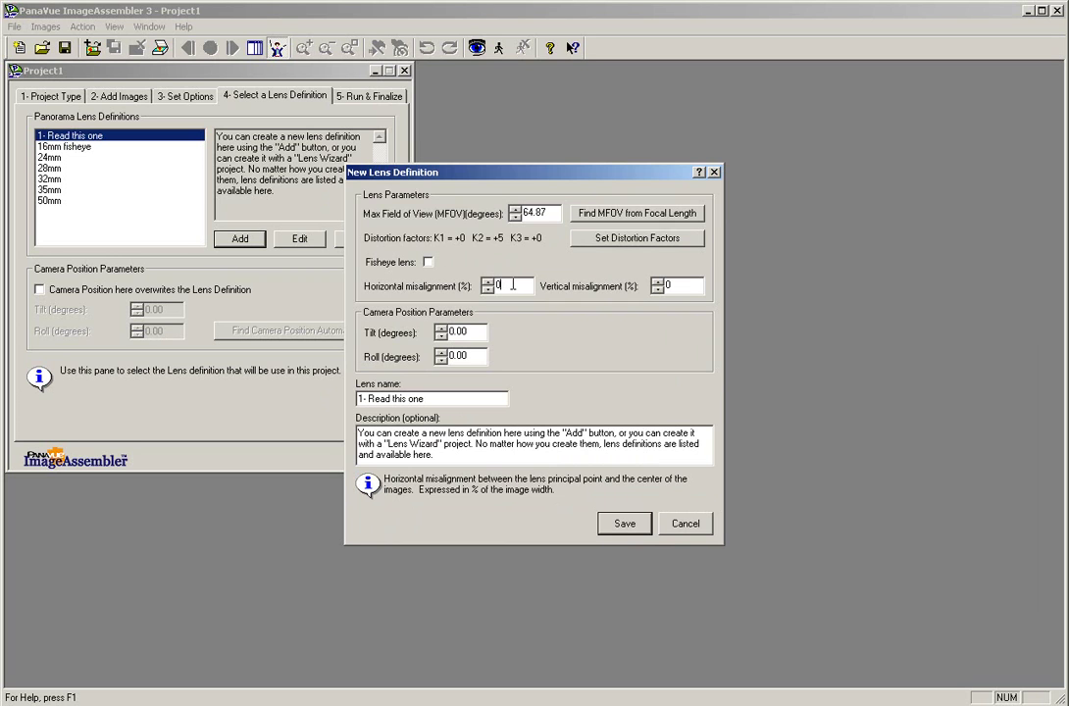
double_click(499, 286)
type("1")
left_click(667, 285)
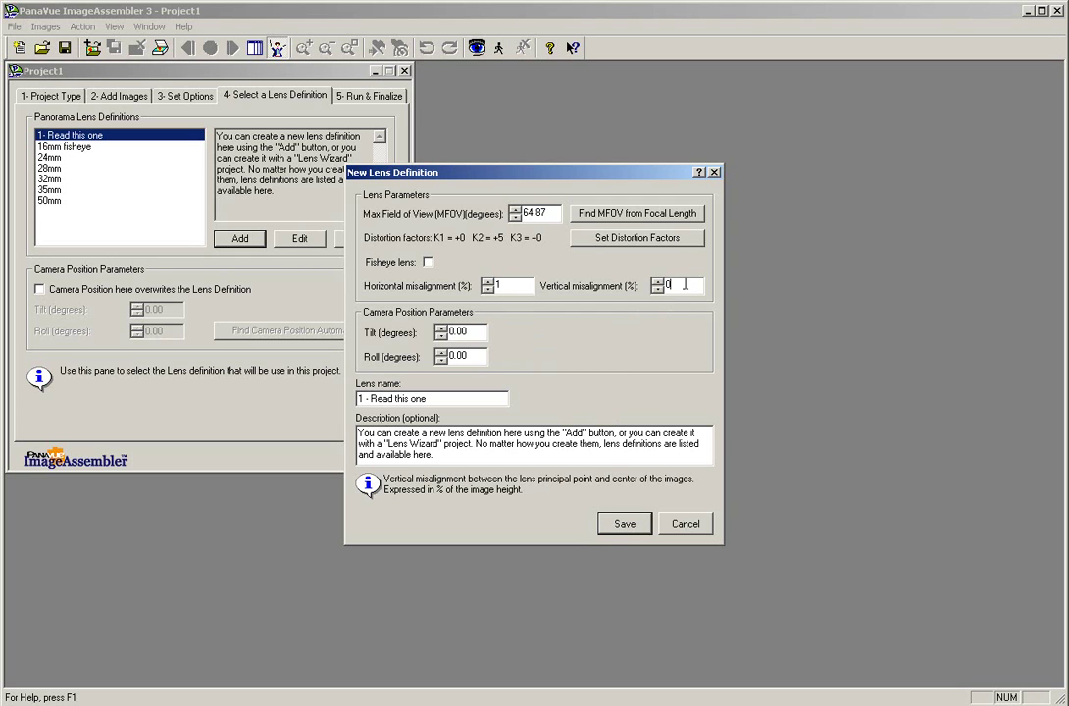
Step: Name the lens 'Olympus C 5060 Wide Zoom'
left_click(450, 396)
key("Home")
key("Right")
left_click_drag(450, 396, 345, 402)
type("0")
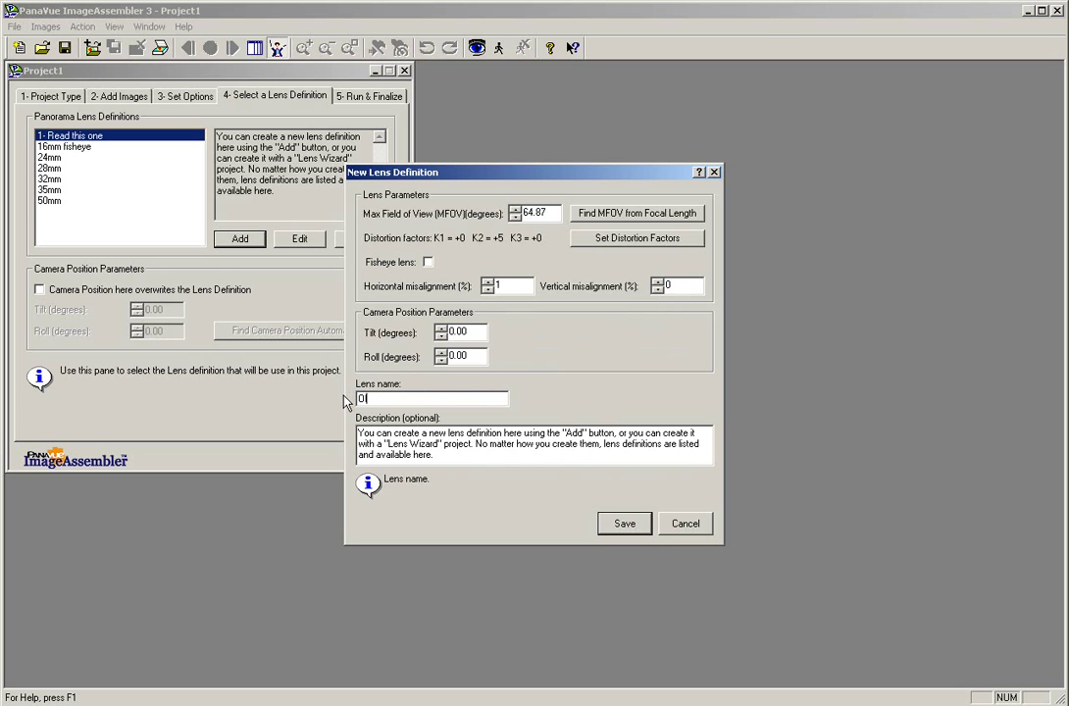
type("lympus C 5060 Wide Zoom")
Step: Clear the lens description and save the lens definition
left_click_drag(428, 456, 353, 435)
key("Delete")
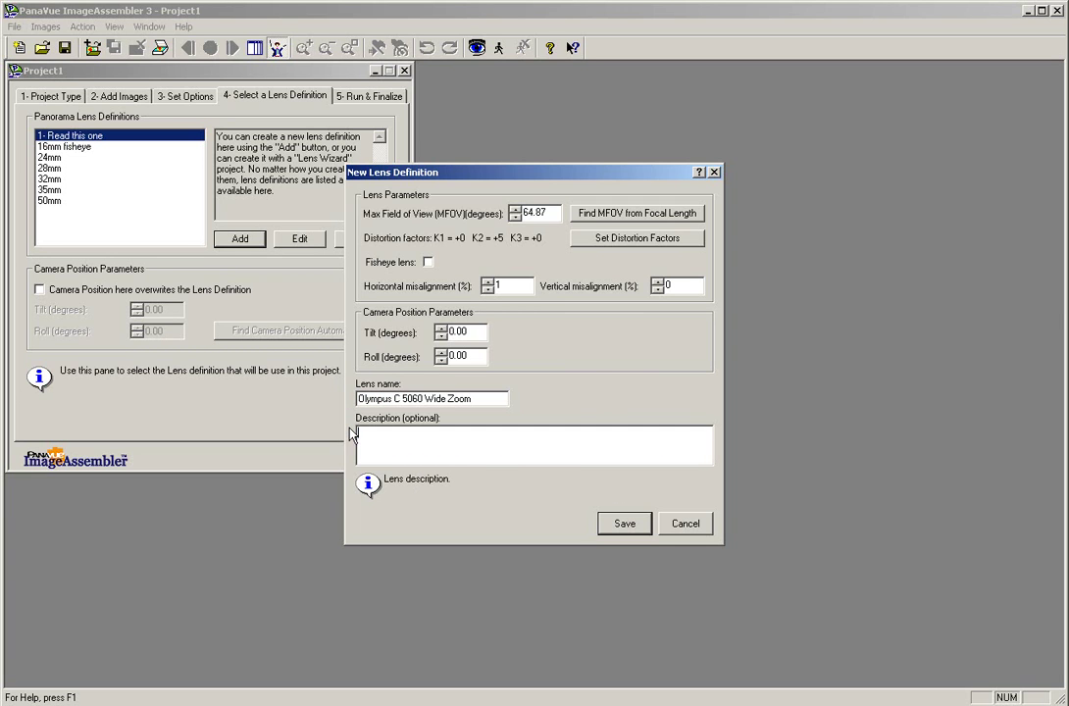
left_click(625, 524)
Step: Add Olympus C 5060 Wide Zoom to the lens list and select it for Project1
left_click(625, 524)
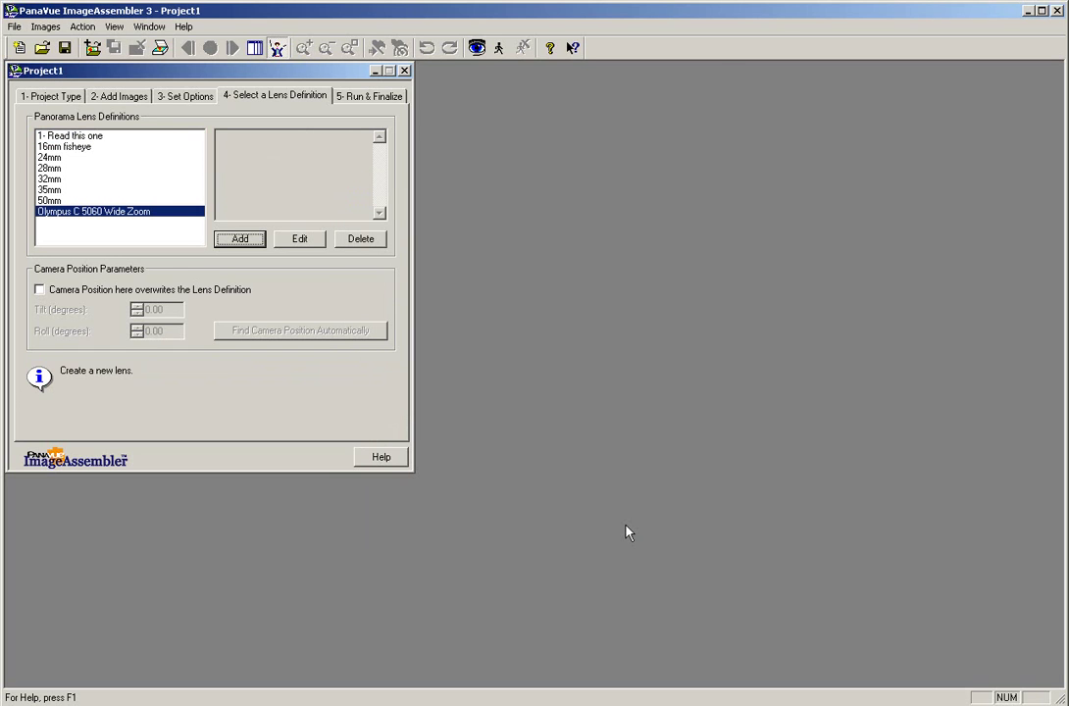
left_click(94, 213)
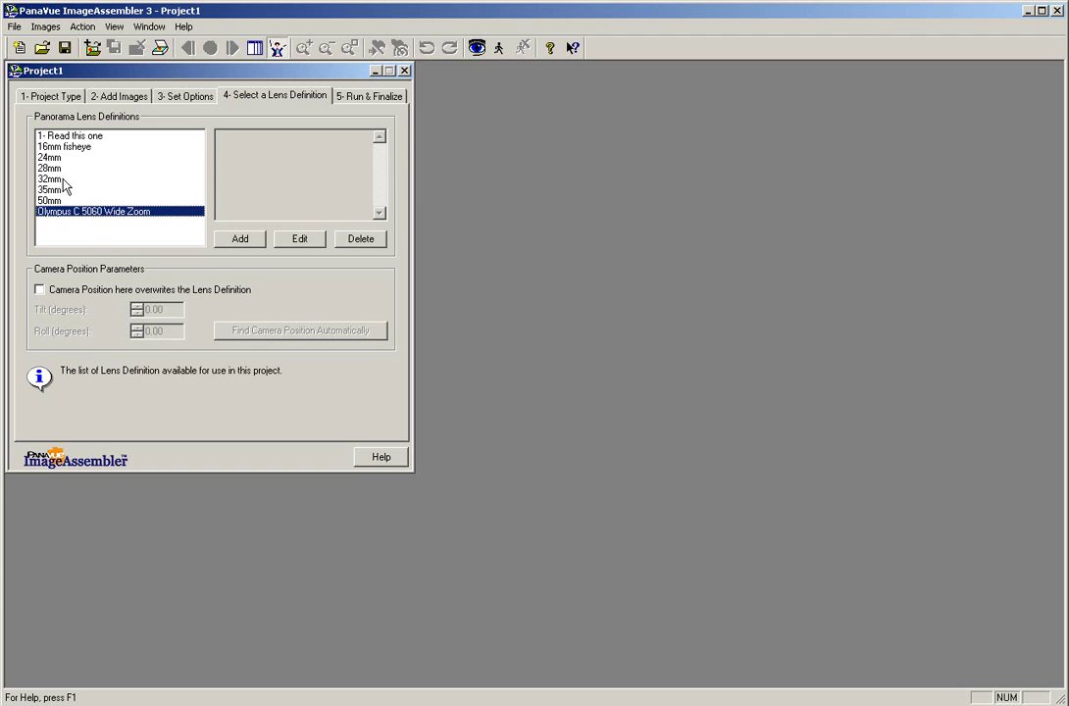
left_click(71, 178)
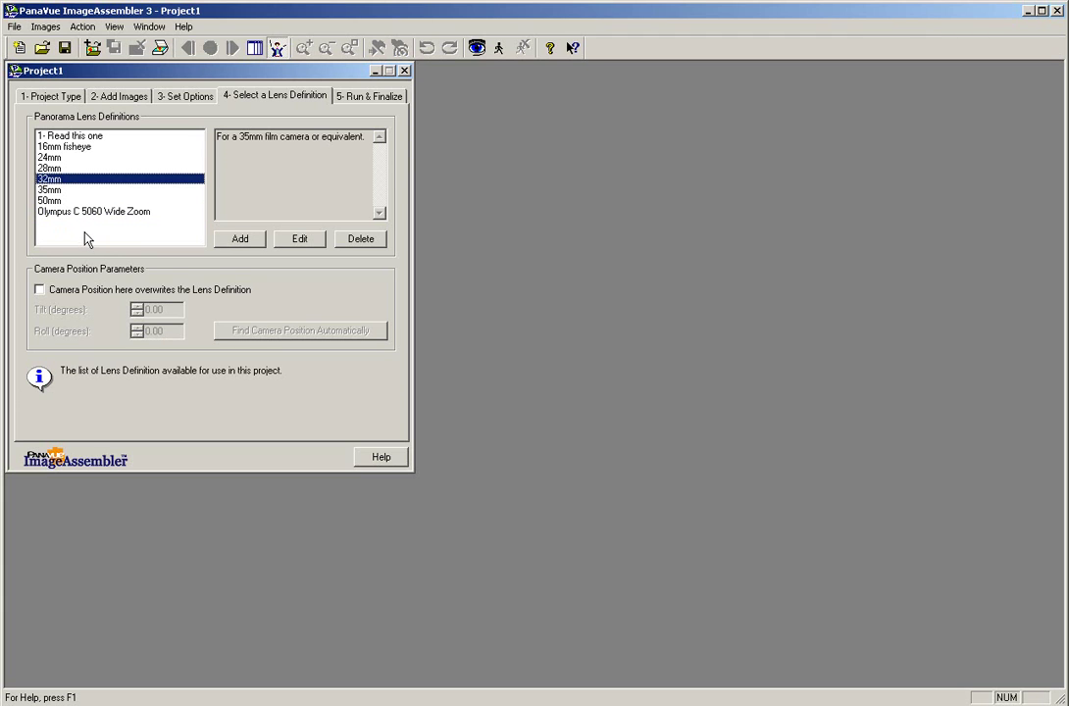
left_click(88, 212)
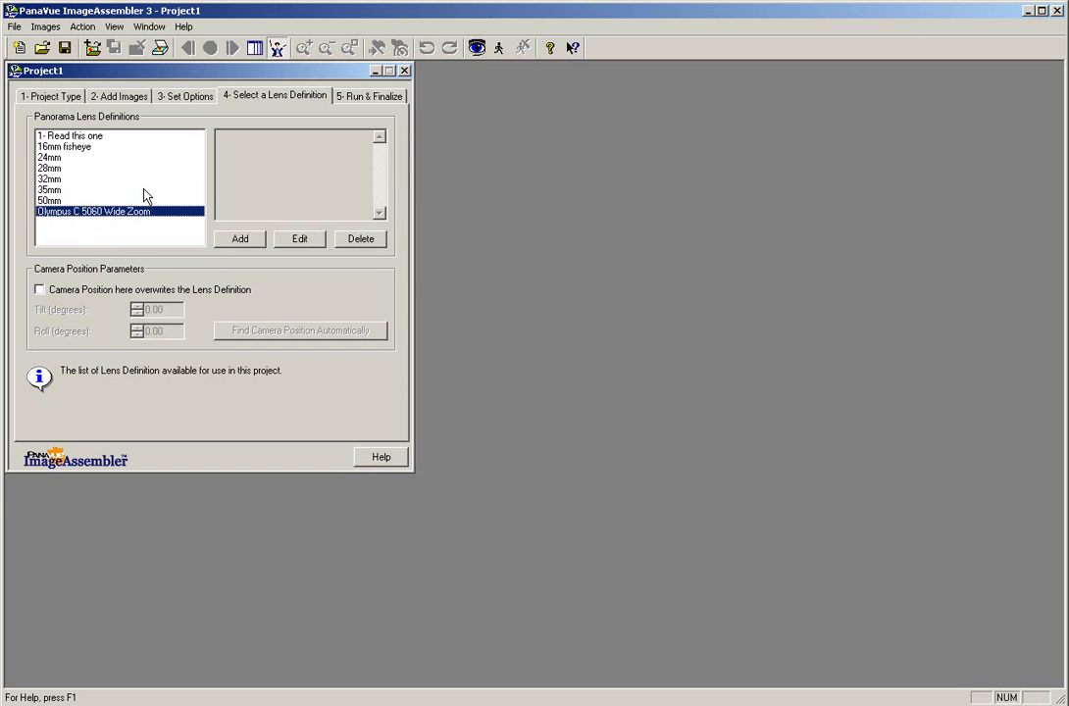
Step: Bring up the automatic stitching search-area settings from the Set Options page
left_click(183, 98)
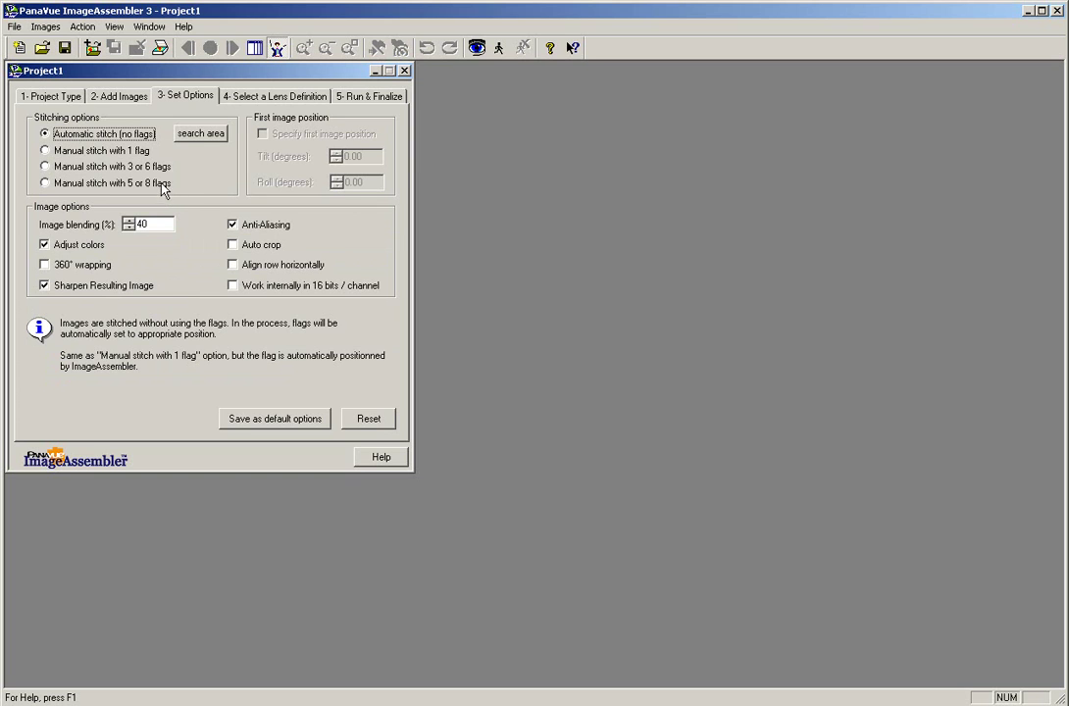
left_click(200, 133)
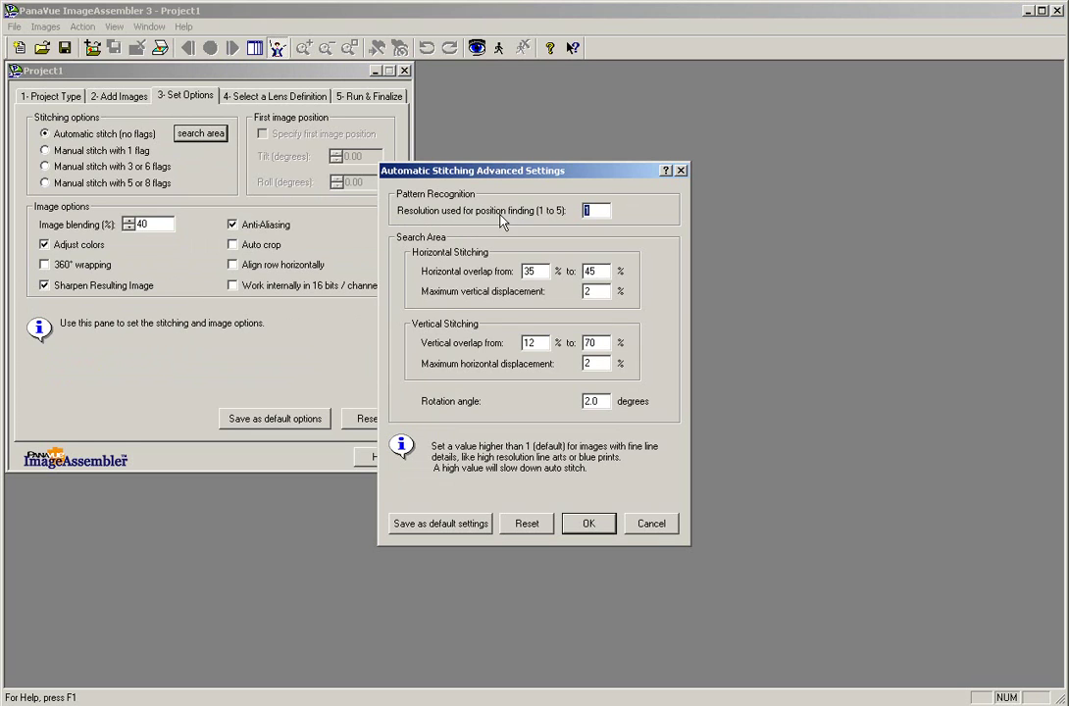
left_click(592, 215)
Step: Set horizontal overlap to 35–45% and store the search settings as defaults
left_click_drag(545, 272, 495, 272)
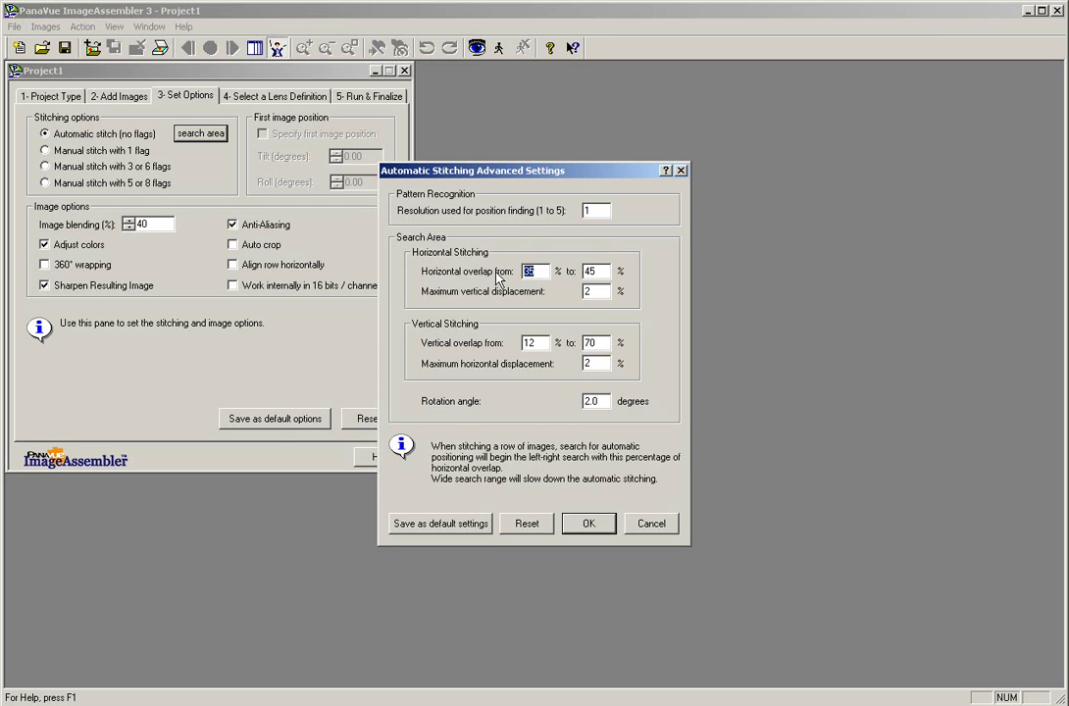
type("35")
key("Tab")
type("45")
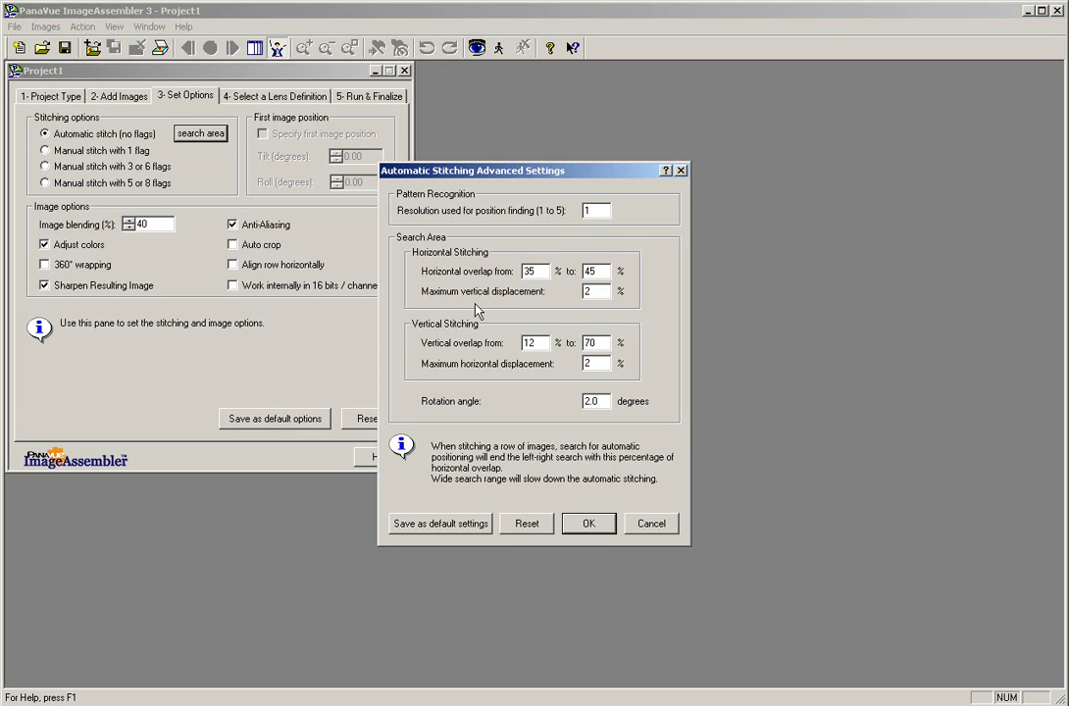
left_click(603, 292)
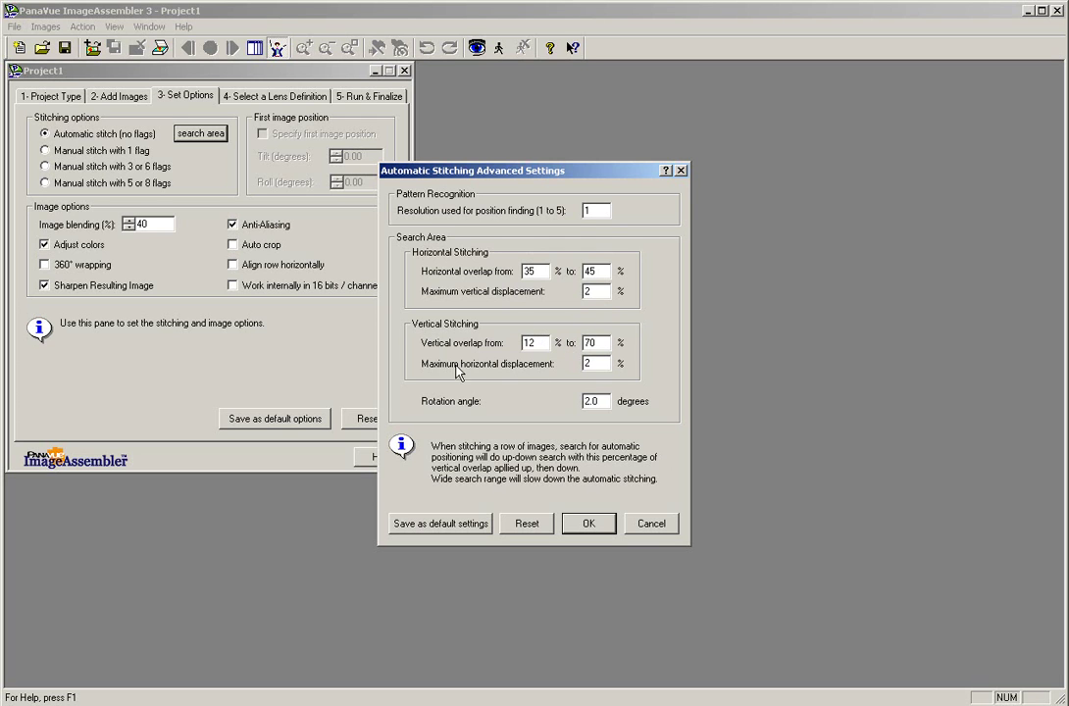
key("Tab")
key("Tab")
key("Tab")
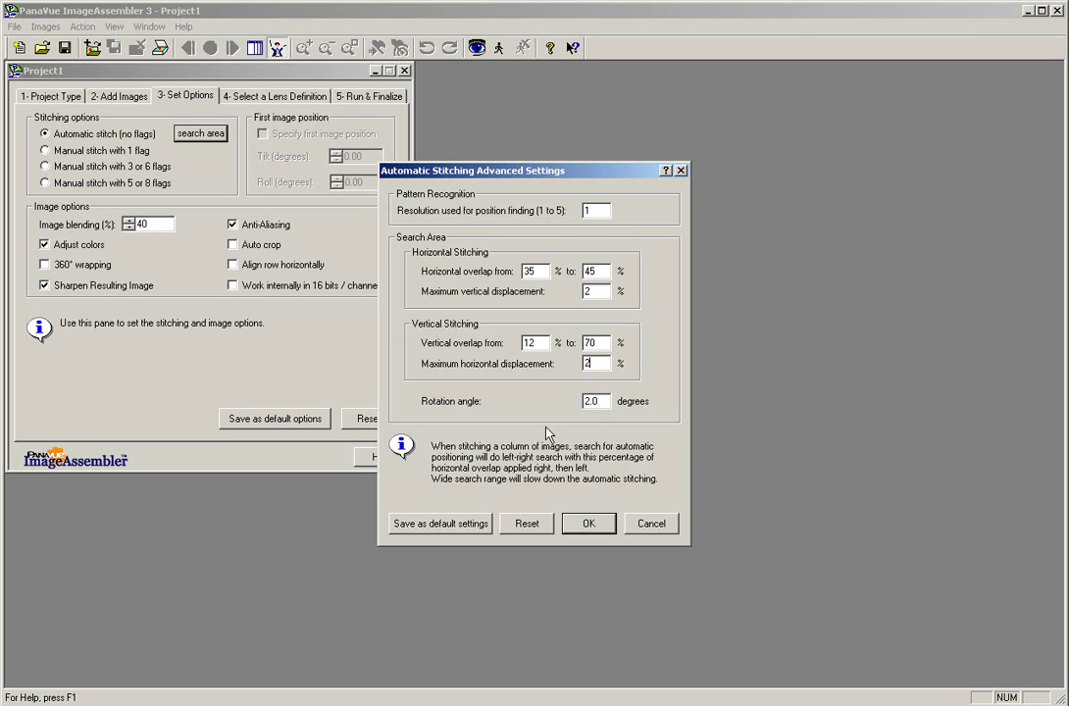
left_click(602, 402)
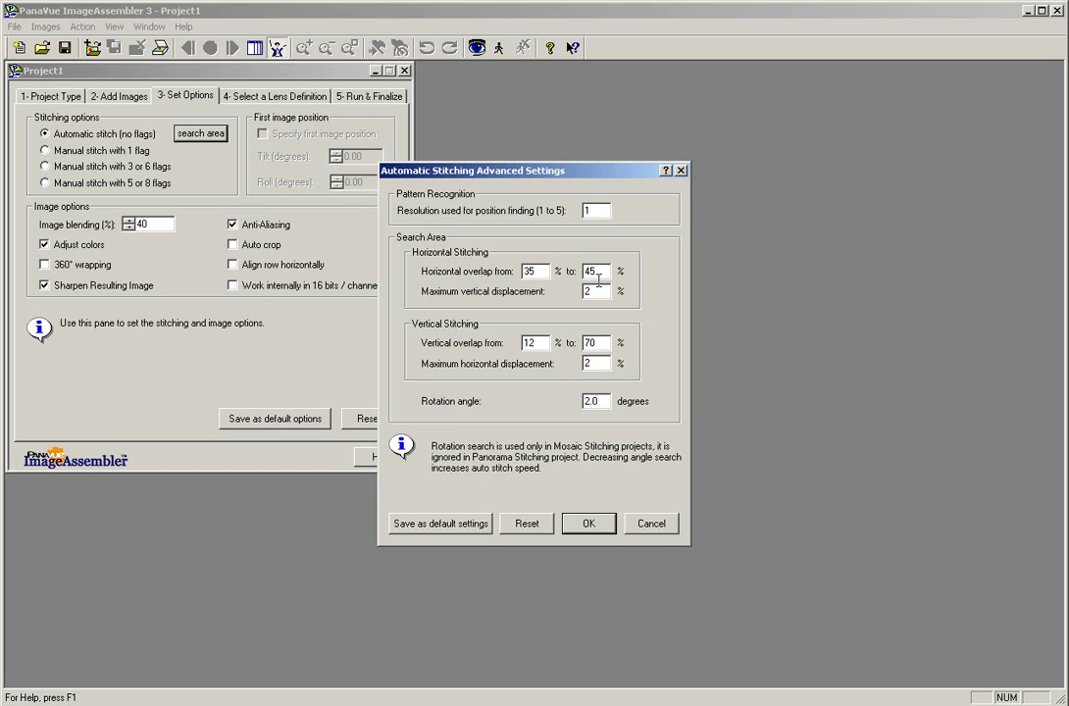
left_click(444, 526)
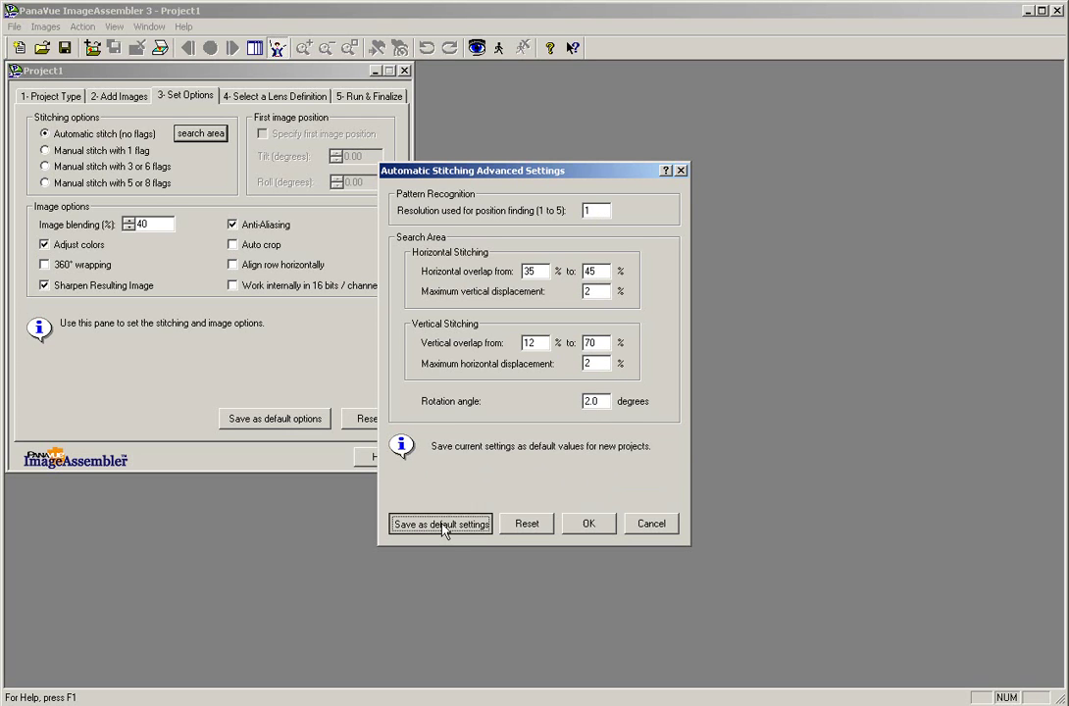
Step: Set image blending to 50% and enable auto crop, leaving 360° wrapping unticked
left_click(587, 525)
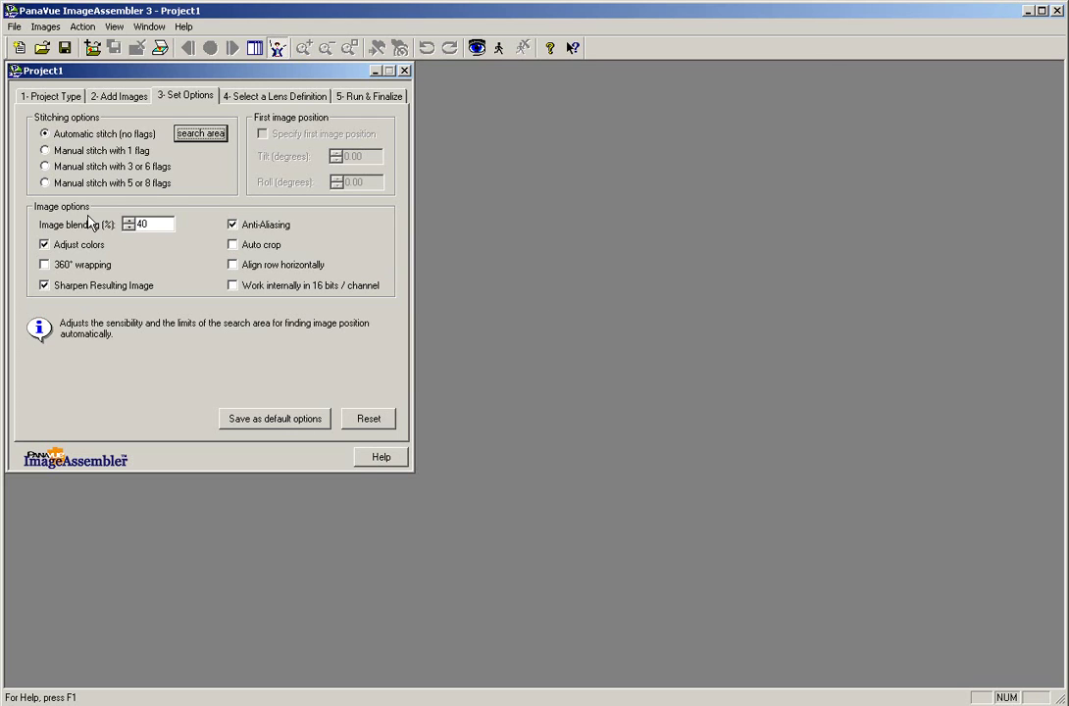
left_click(153, 224)
key("BackSpace")
key("BackSpace")
type("50")
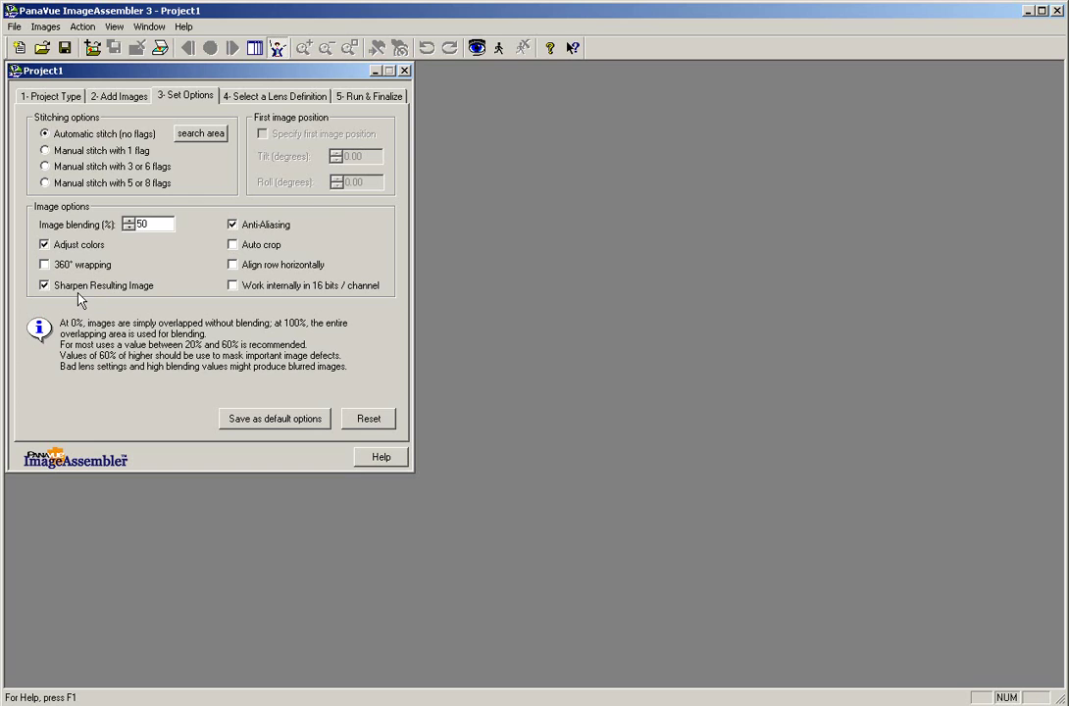
left_click(253, 244)
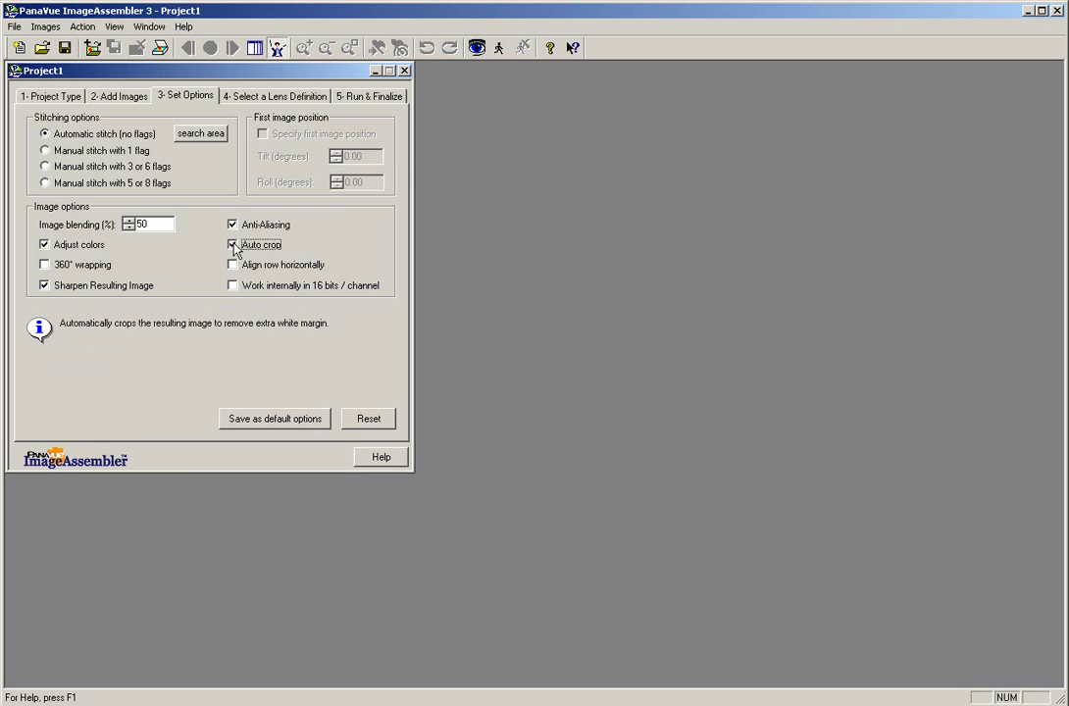
left_click(44, 271)
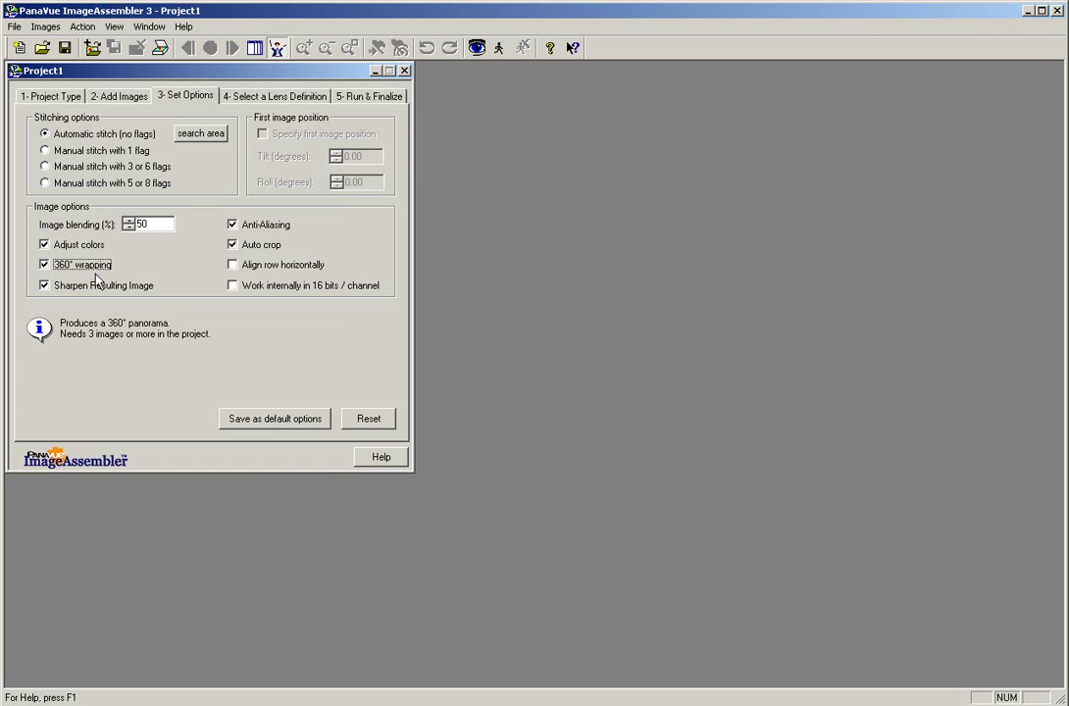
left_click(44, 266)
Step: Add every photo in the folder to the project's source image list
left_click(116, 102)
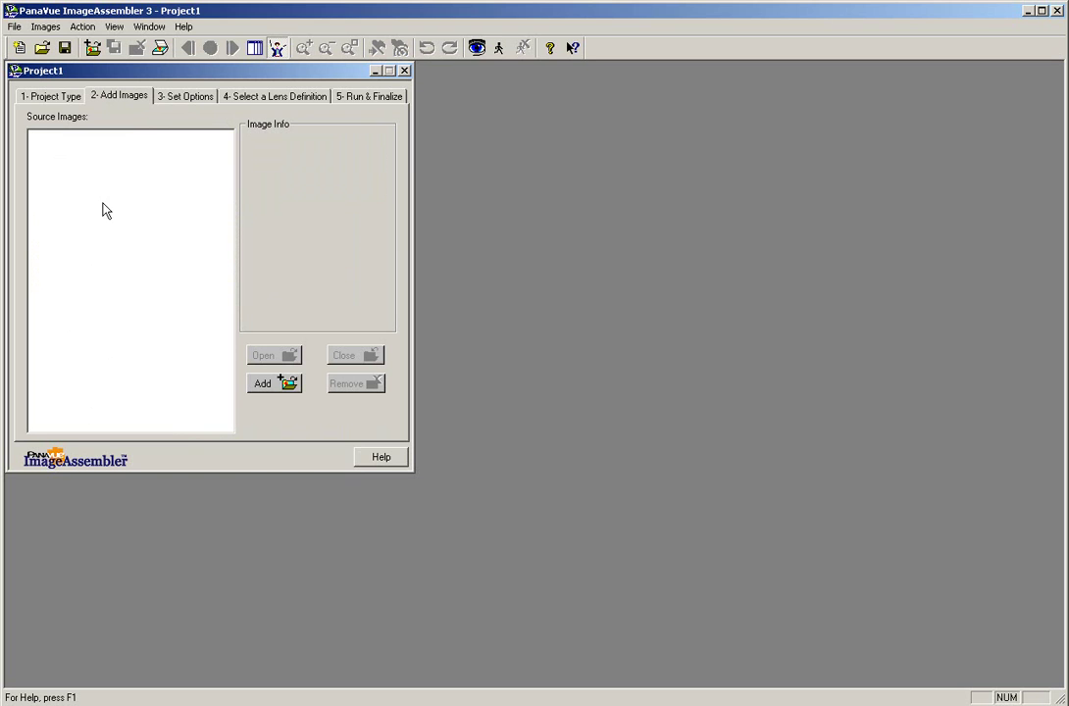
left_click(278, 387)
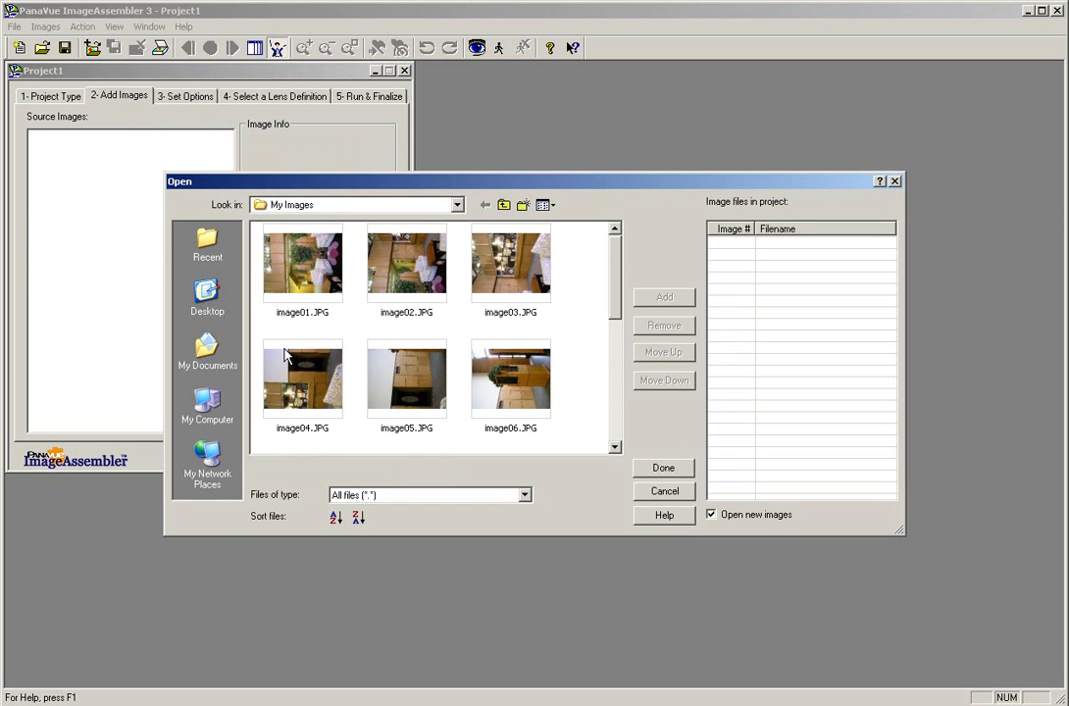
left_click_drag(364, 189, 328, 168)
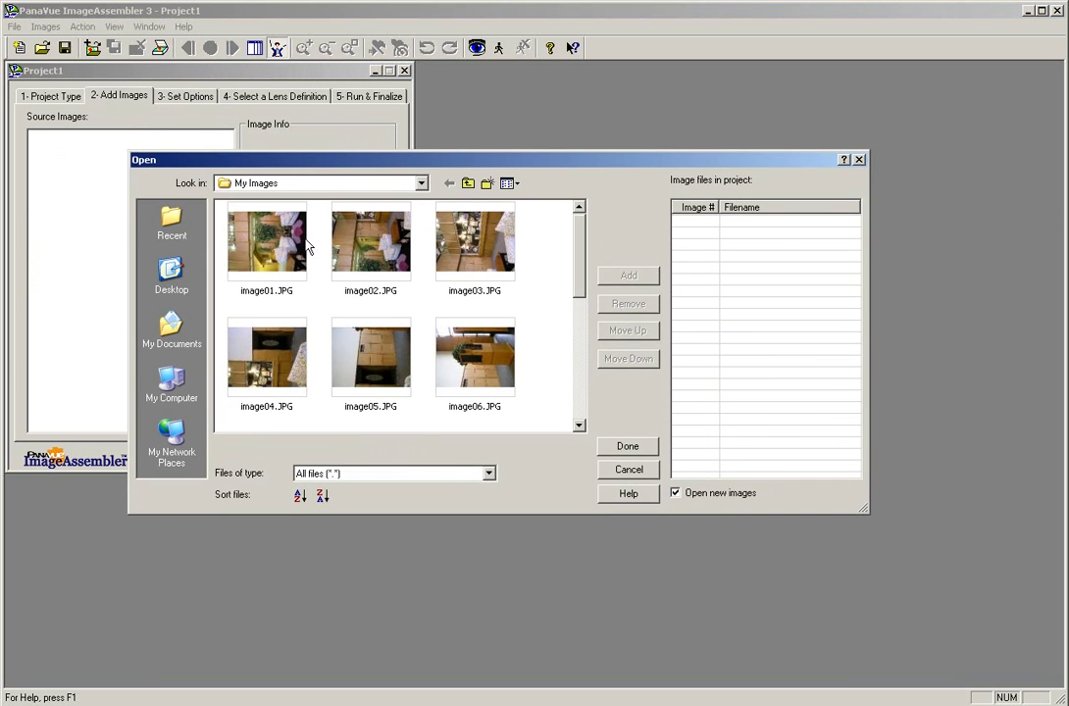
left_click(274, 251)
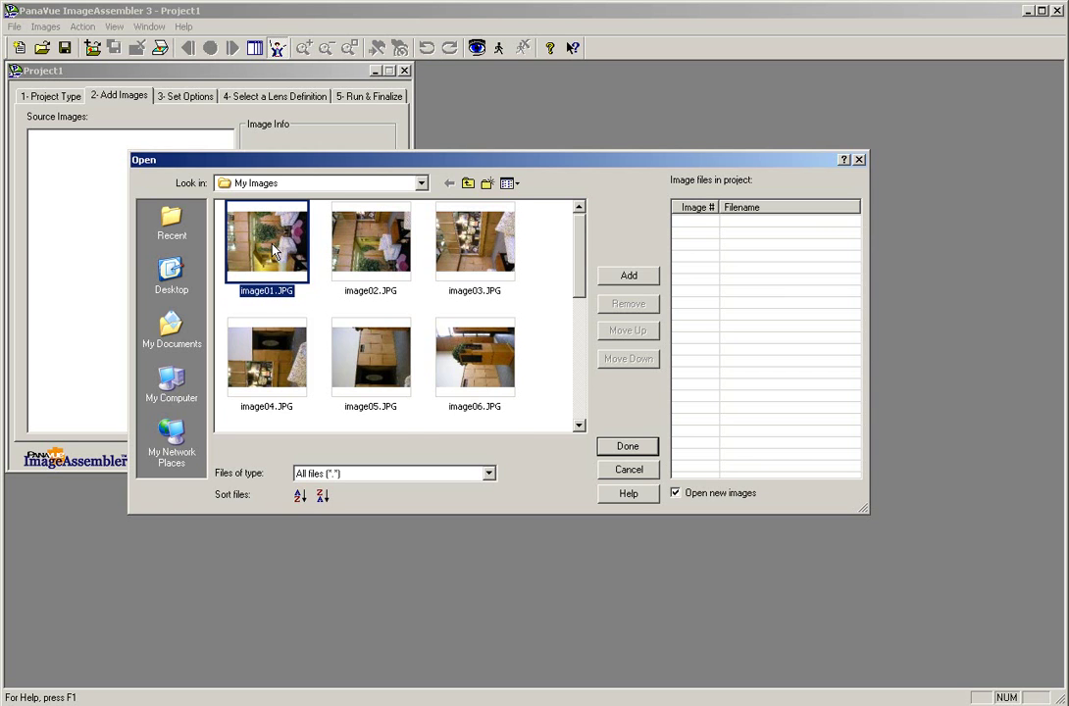
key("ctrl+a")
left_click(633, 278)
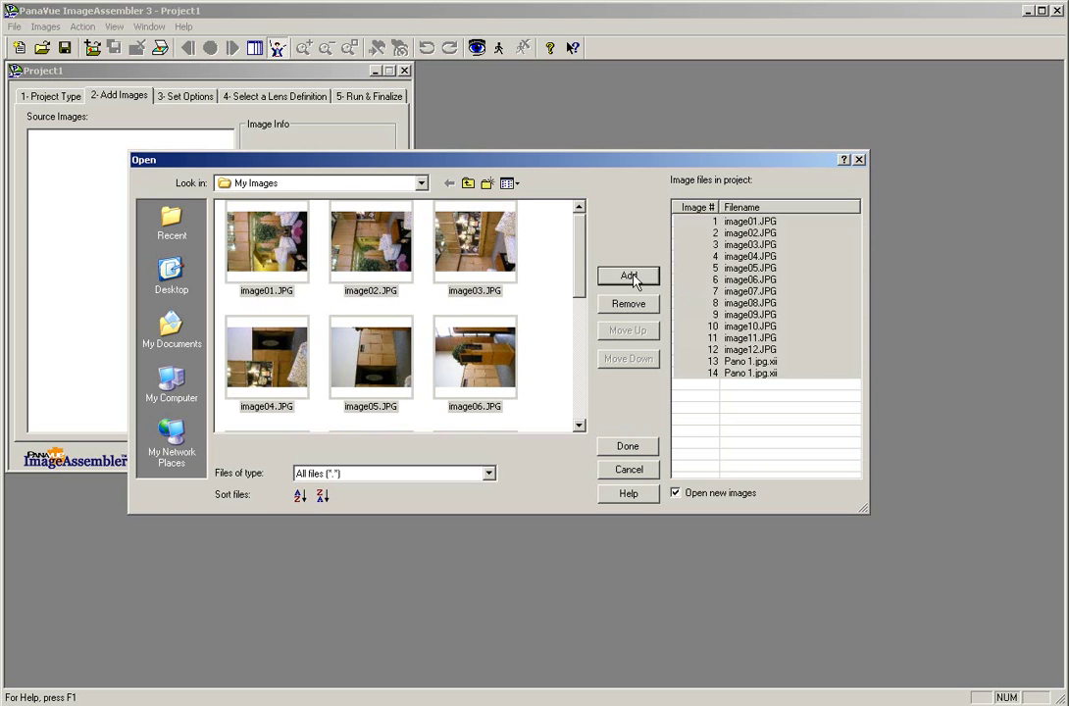
Step: Remove both Pano 1.jpg.xii entries, leaving image01–image12.JPG
left_click(742, 375)
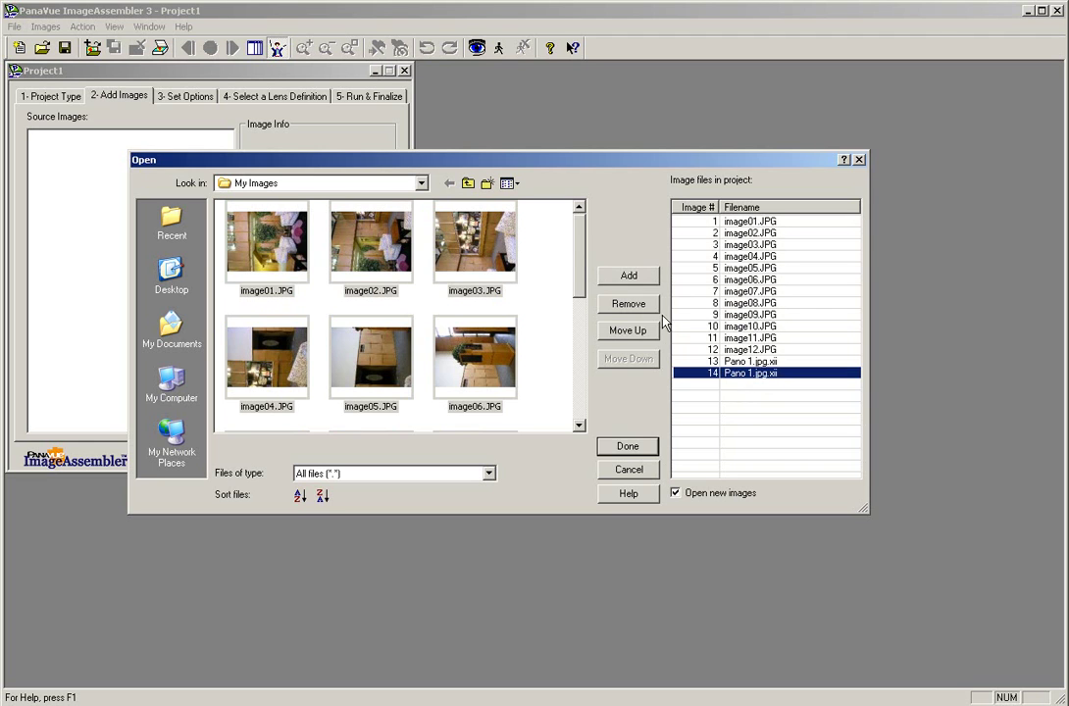
left_click(639, 306)
left_click(737, 362)
left_click(635, 306)
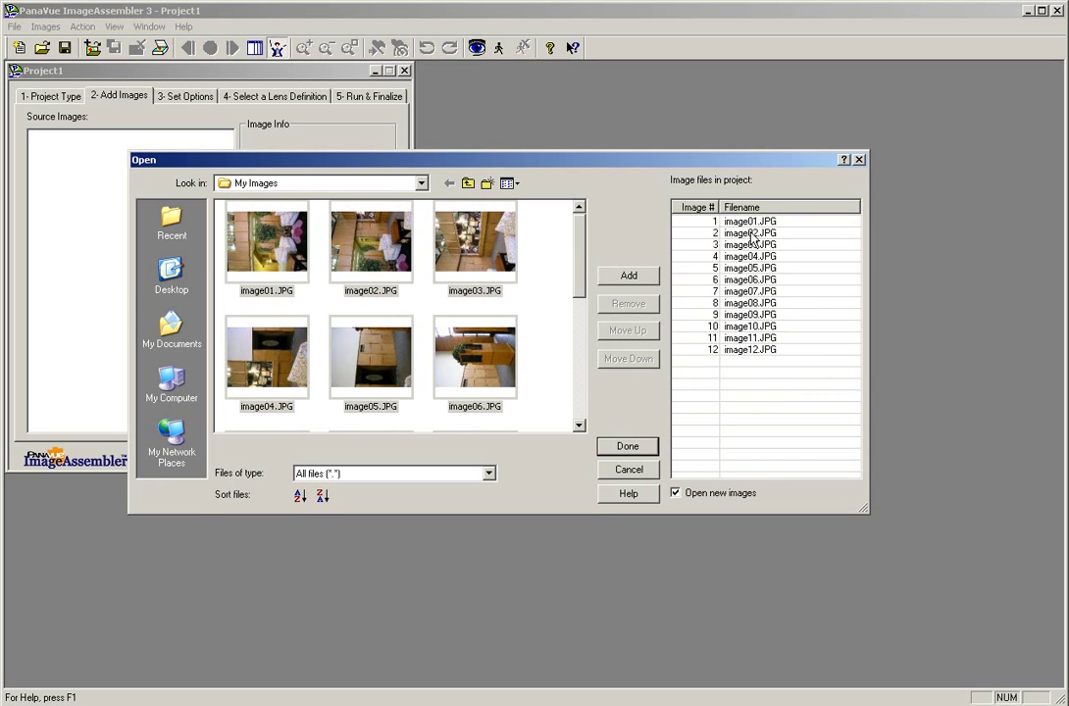
left_click(631, 448)
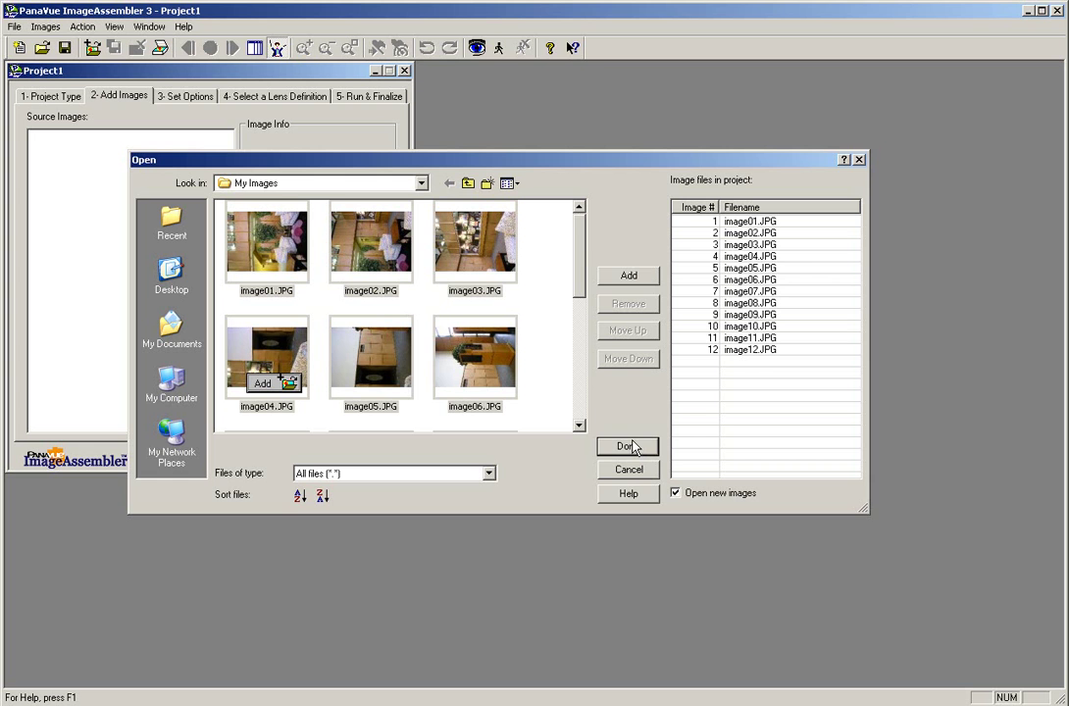
Step: Rotate all source images 90° clockwise
left_click(631, 447)
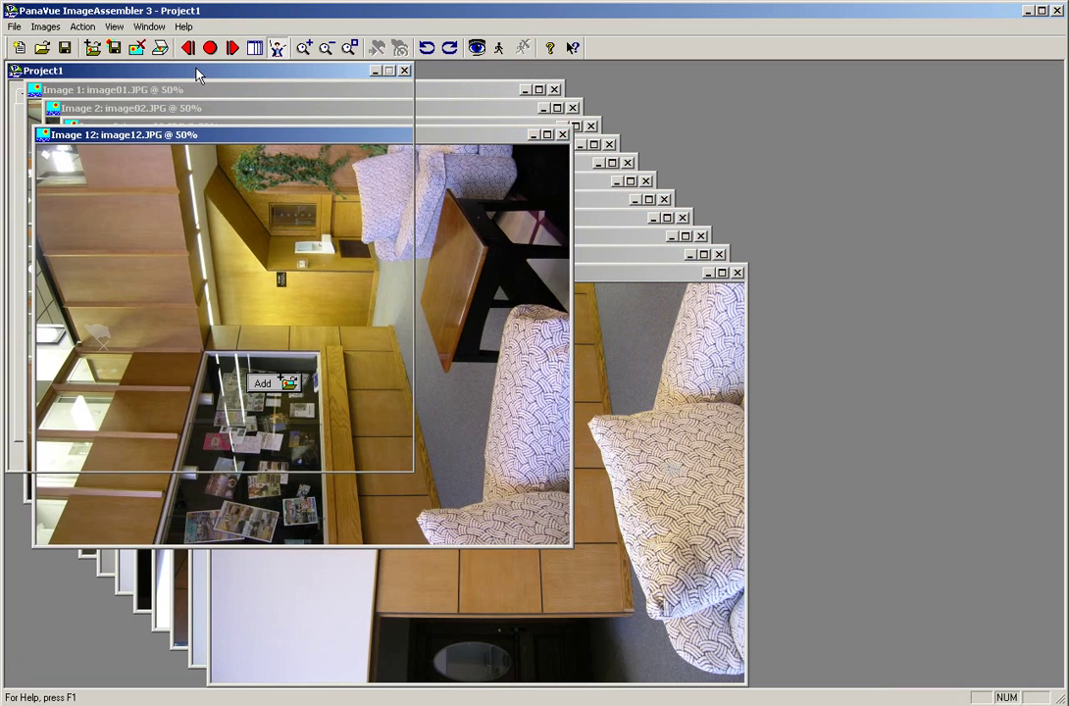
left_click(196, 70)
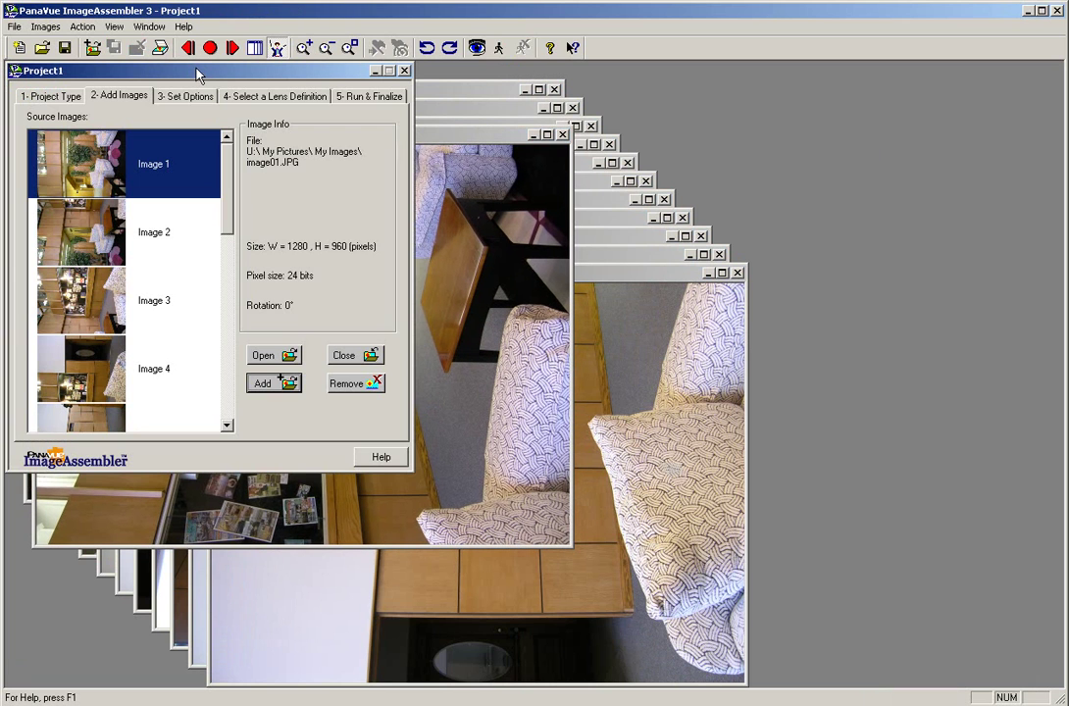
left_click(449, 47)
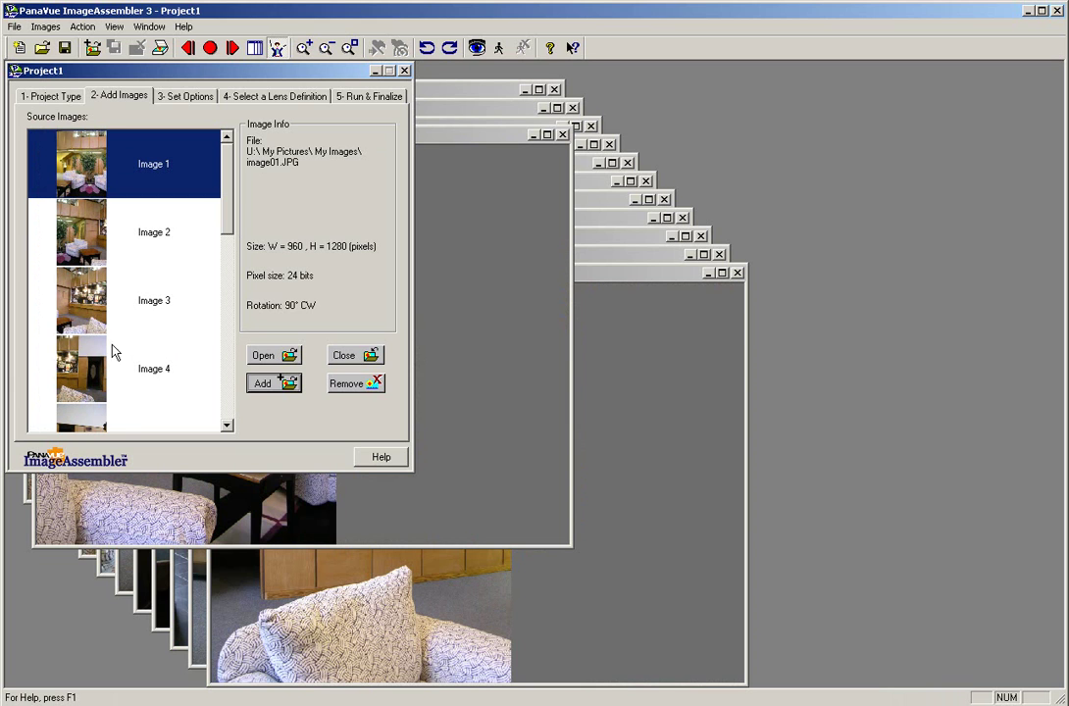
Step: Select every image in the Source Images list and close their windows
left_click(90, 178)
key("ctrl+a")
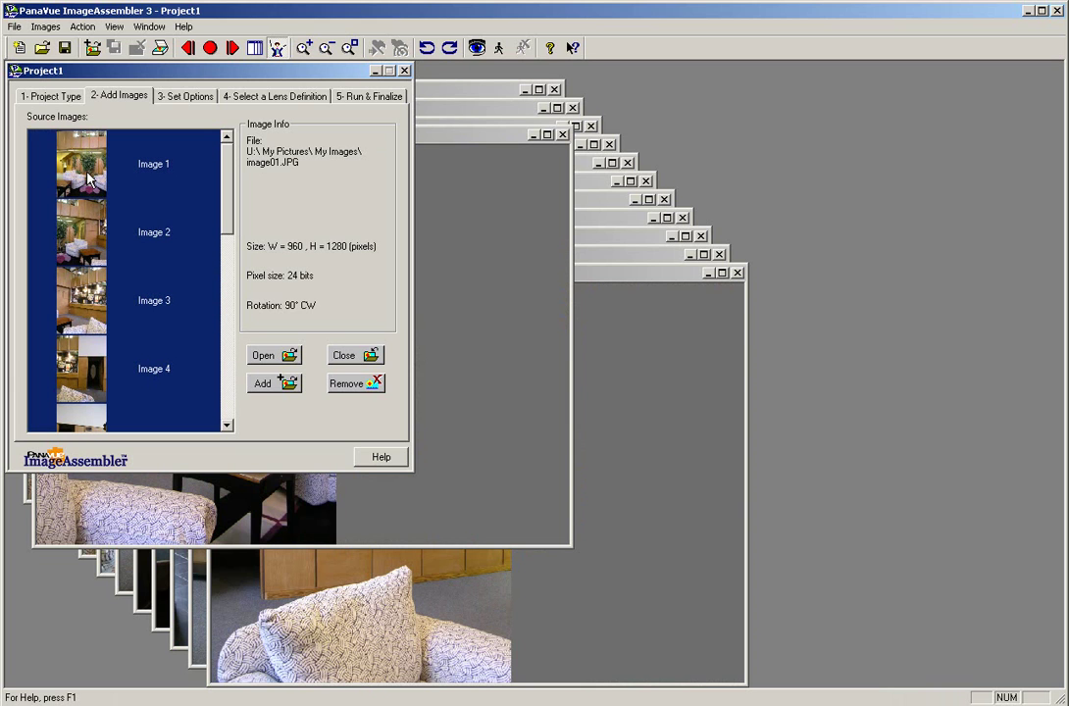
left_click(356, 359)
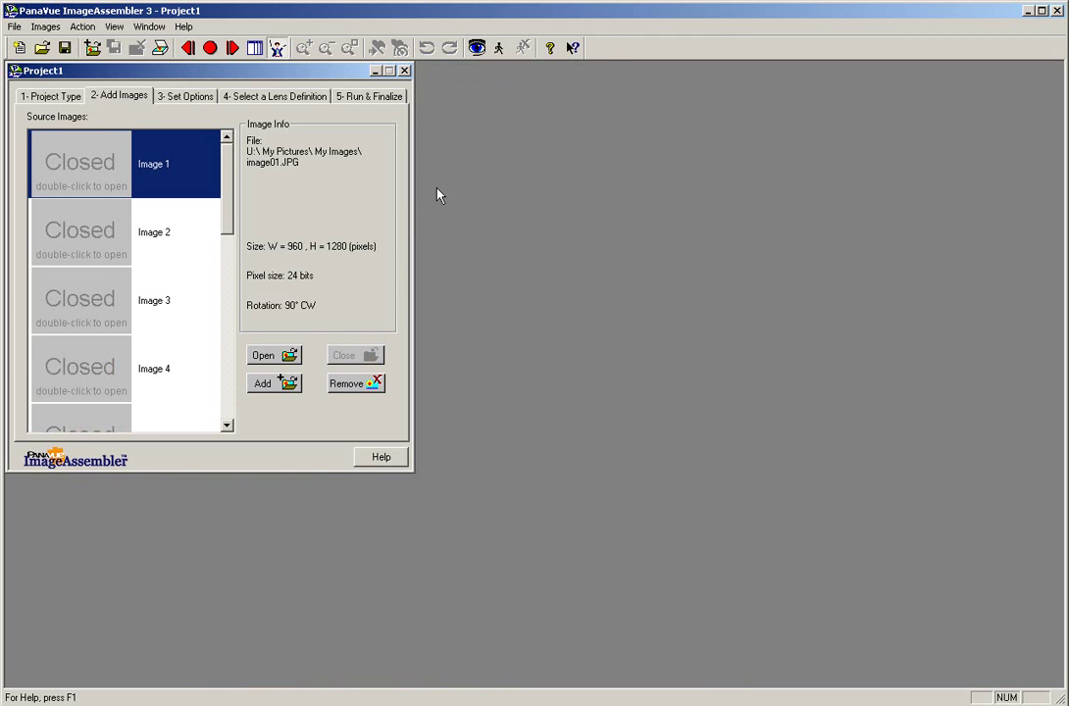
Step: Execute the project to stitch the twelve images into the panoramic Resulting Image
left_click(500, 54)
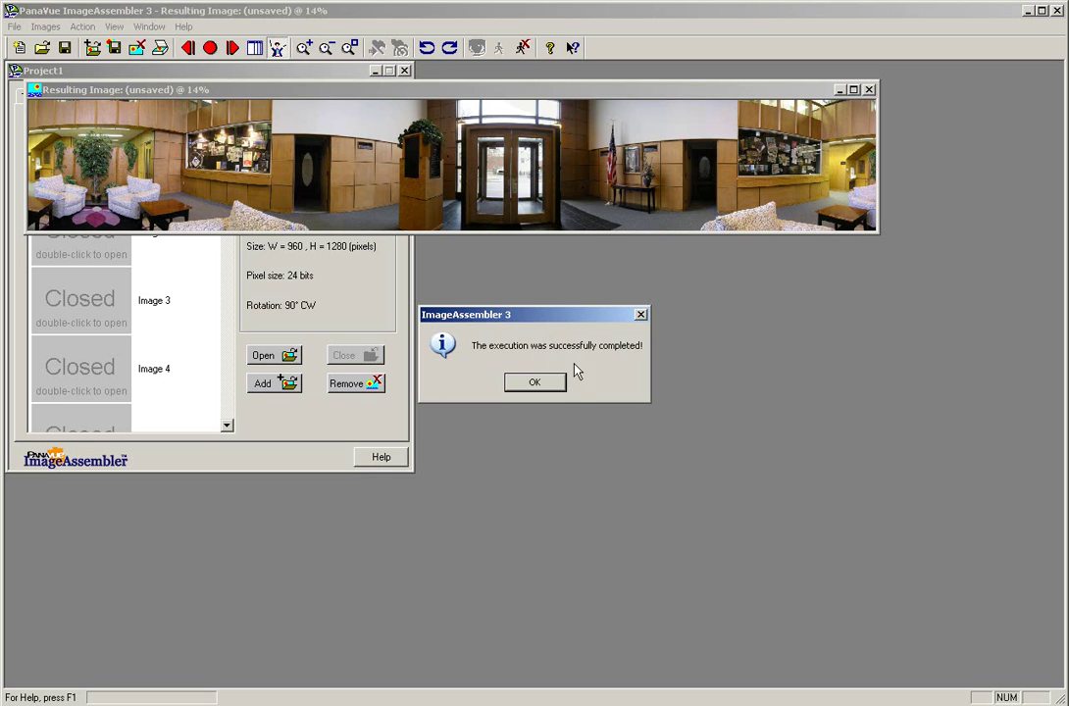
Step: Dismiss the stitching completion message and maximize the Resulting Image window
left_click(532, 385)
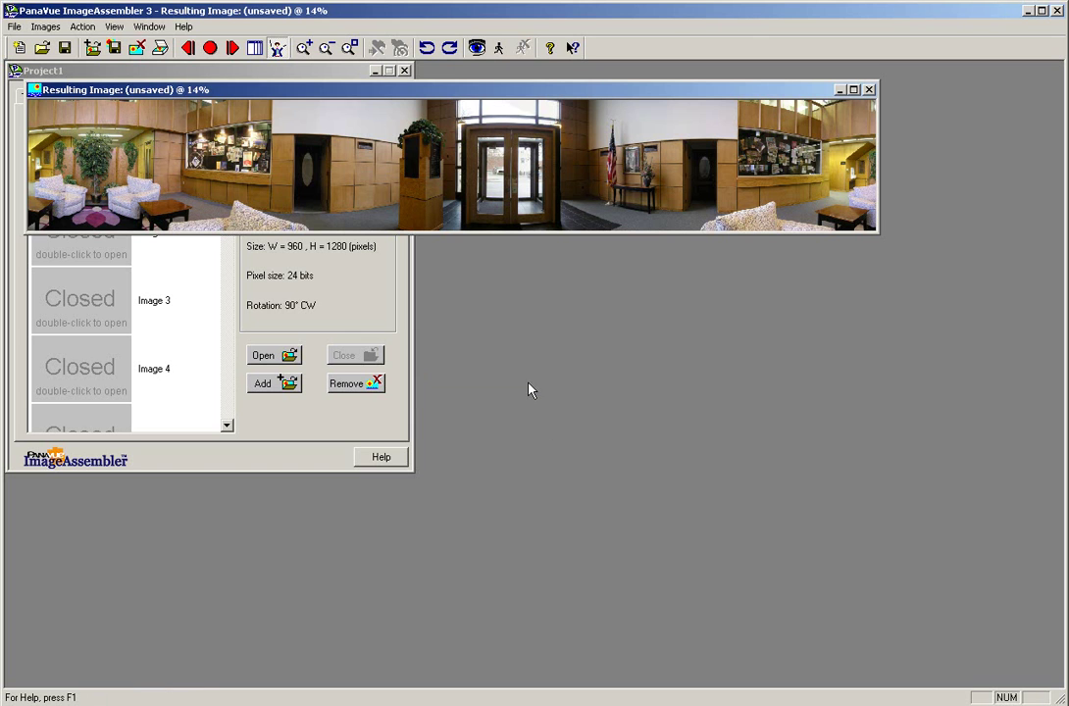
left_click_drag(538, 95, 559, 155)
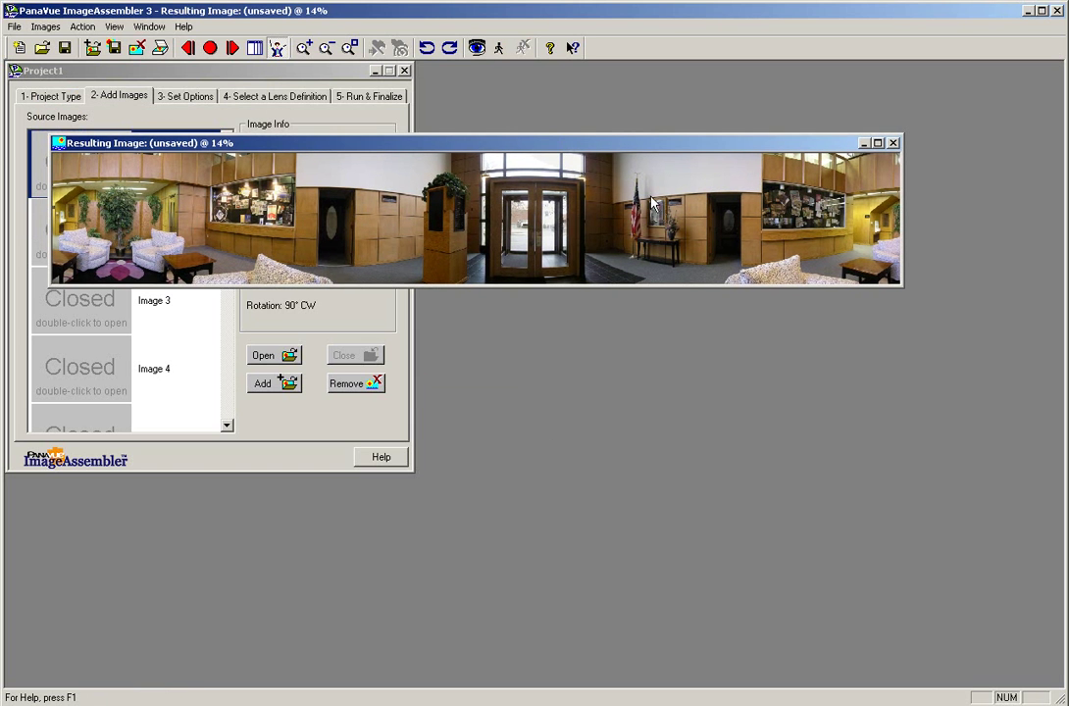
left_click(878, 143)
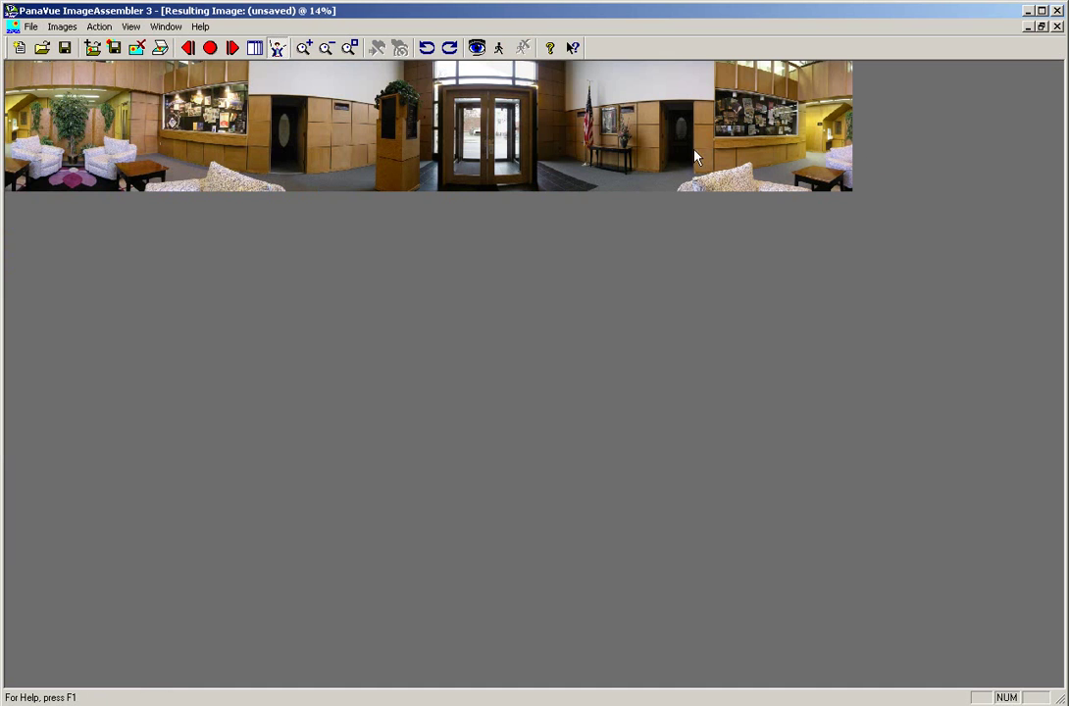
Step: Inspect the panorama at 25%, 50% and 100% zoom, then restore the window and view it whole at 14%
left_click(351, 54)
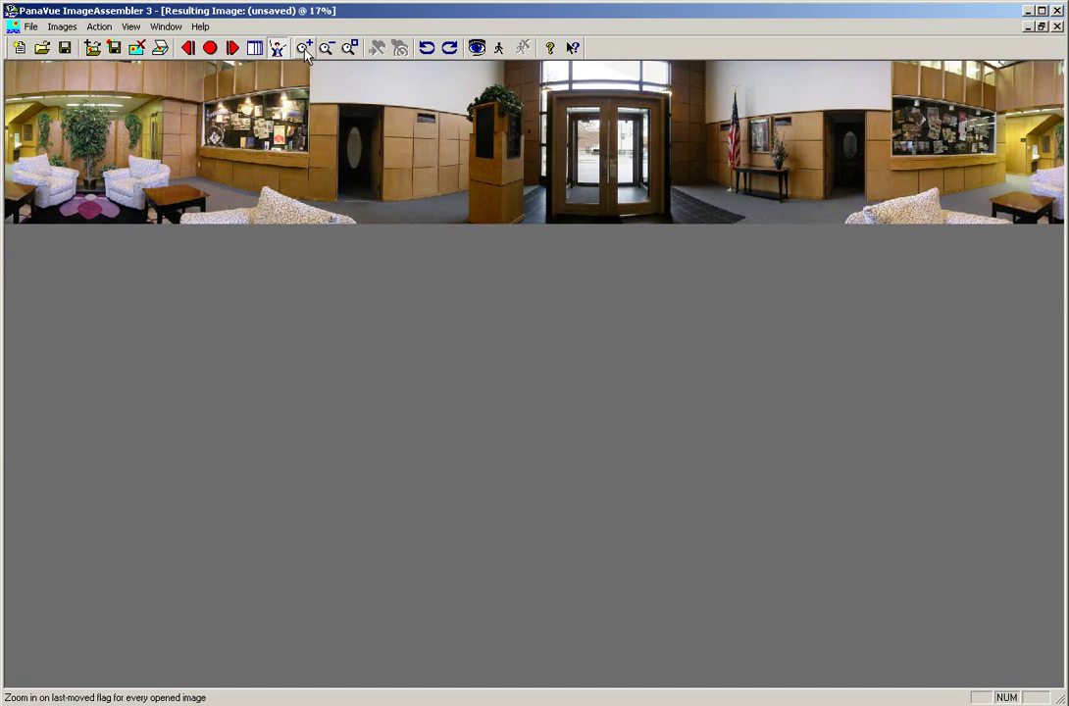
left_click(304, 51)
left_click(305, 51)
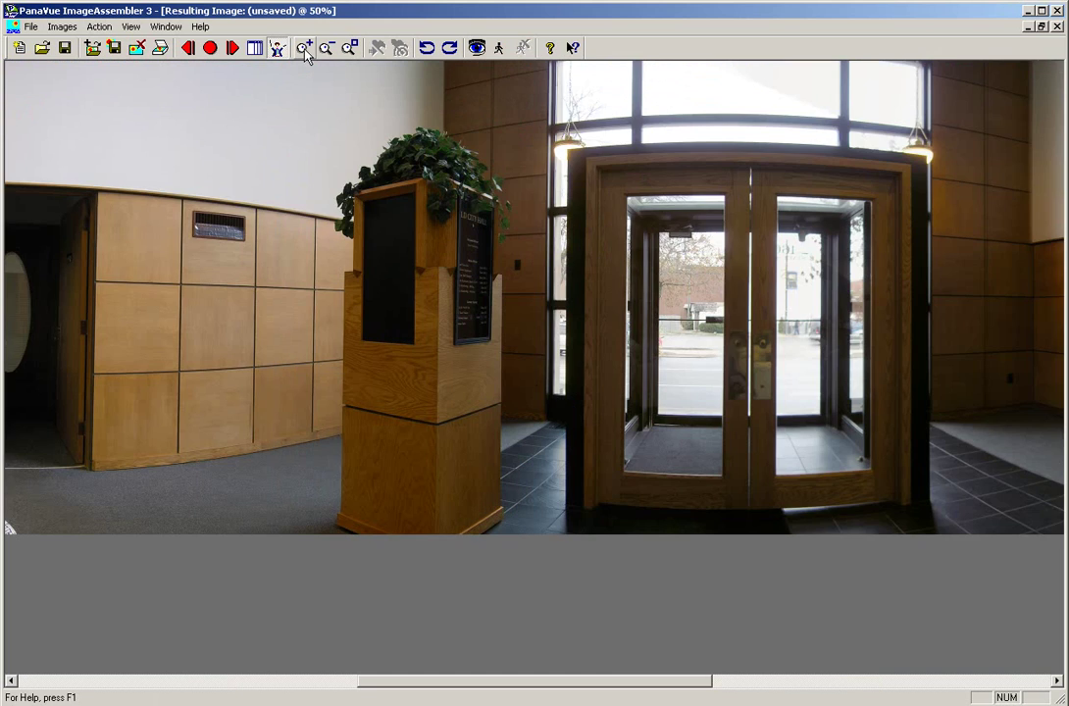
left_click(305, 51)
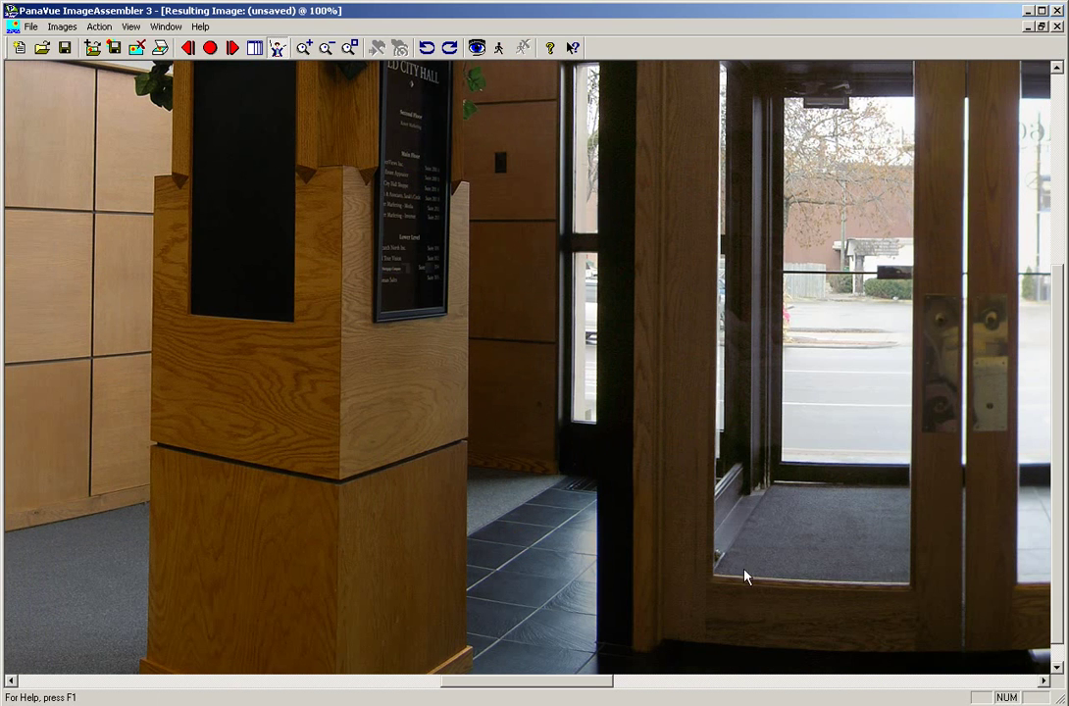
left_click(331, 51)
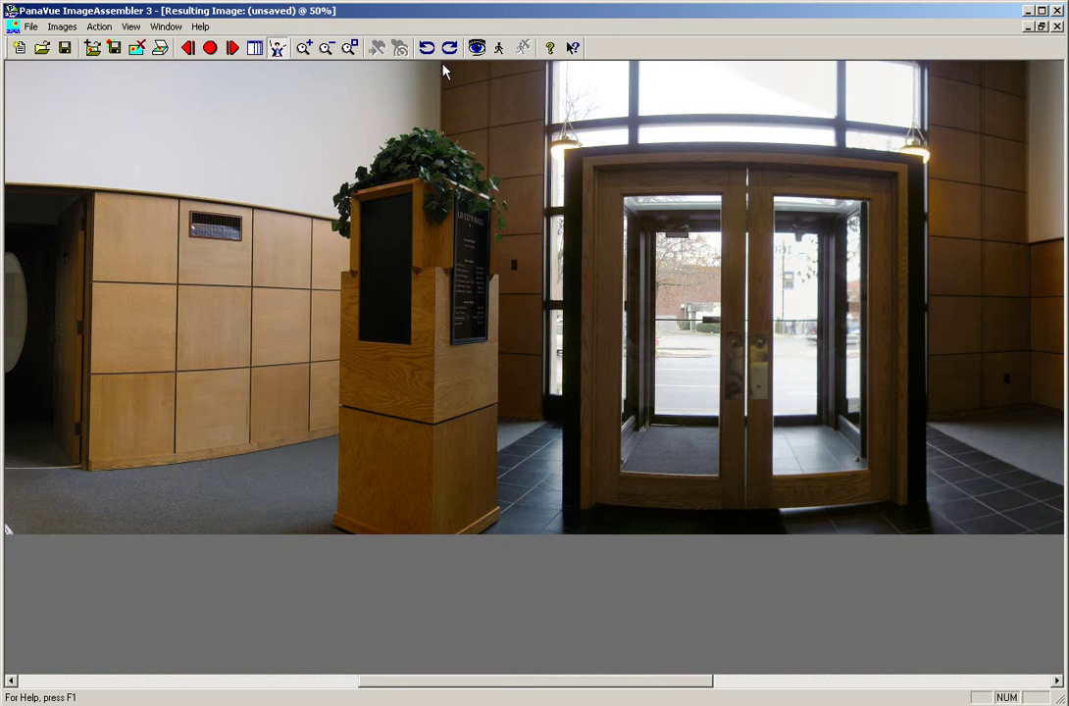
left_click(1041, 27)
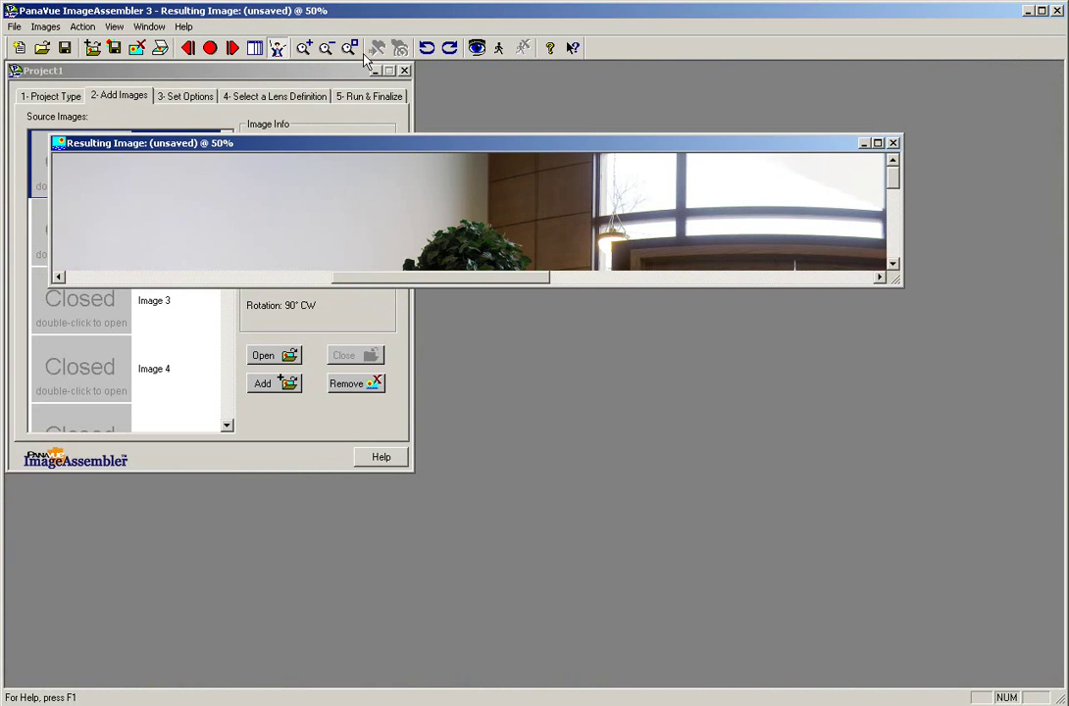
left_click(349, 47)
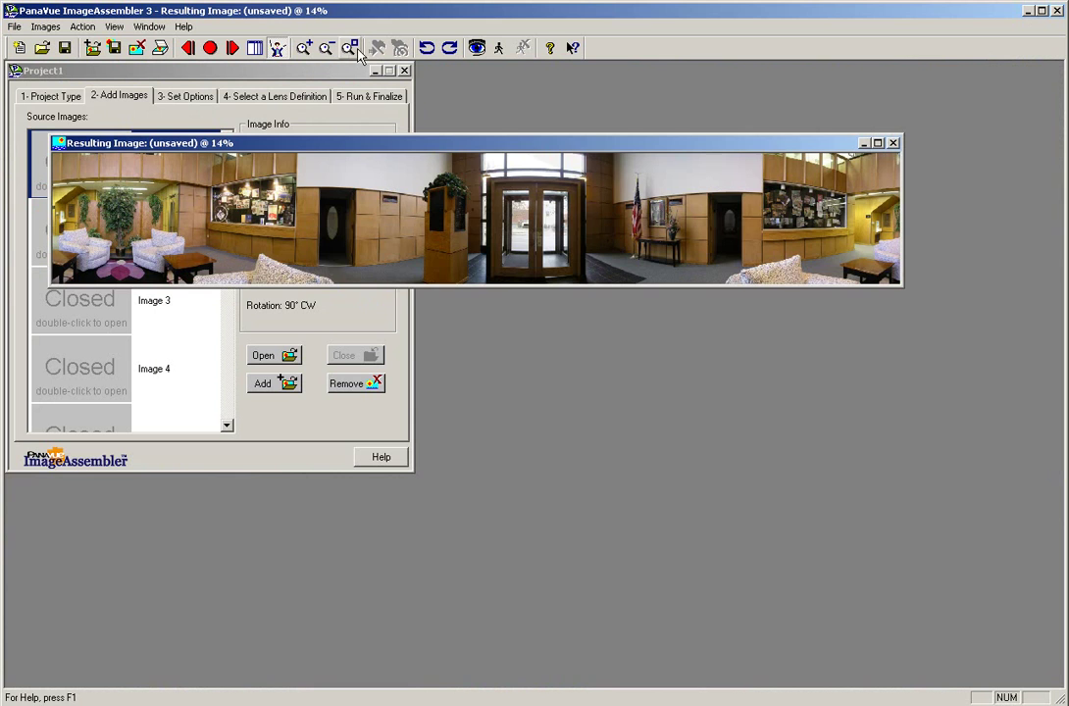
Step: Close the Resulting Image window and save the panorama as the JPEG Panorama 1.jpg in My Images
left_click(892, 143)
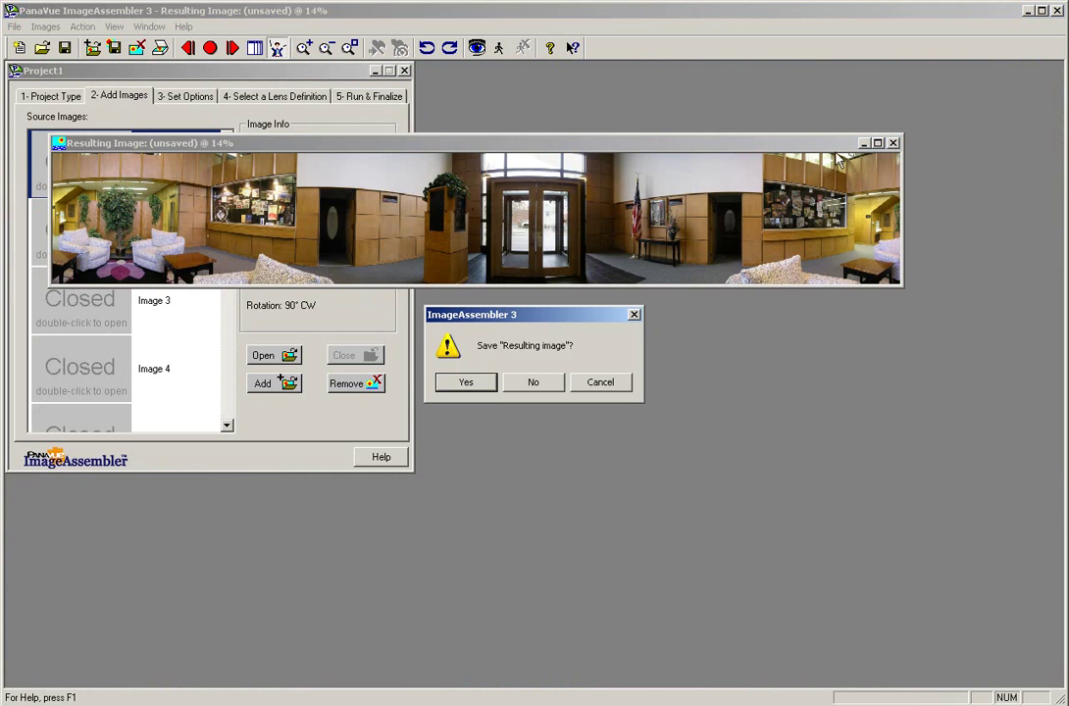
left_click(466, 383)
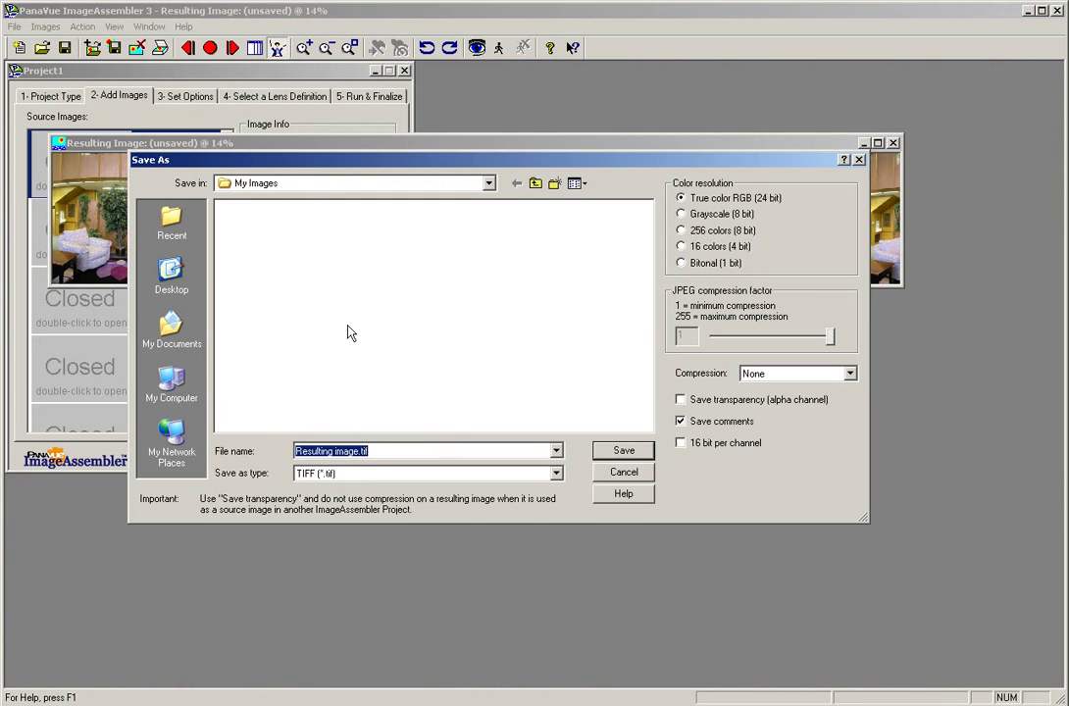
left_click_drag(358, 451, 307, 450)
type("Panorama")
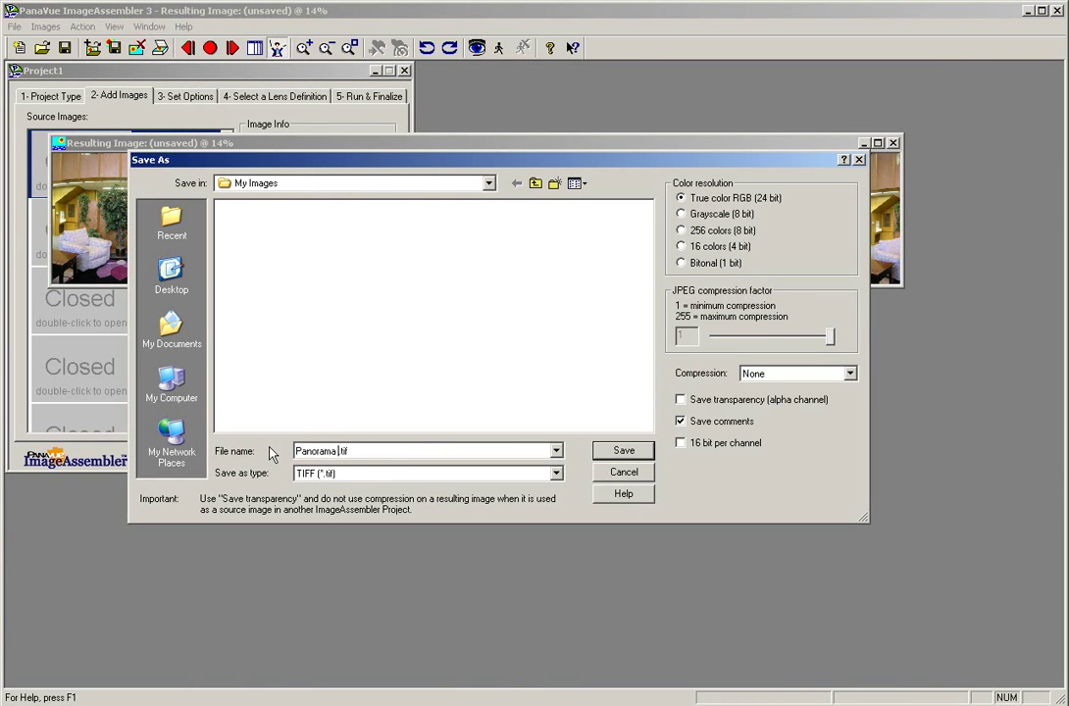
type(" 1")
left_click(556, 474)
scroll(422, 505, "up", 2)
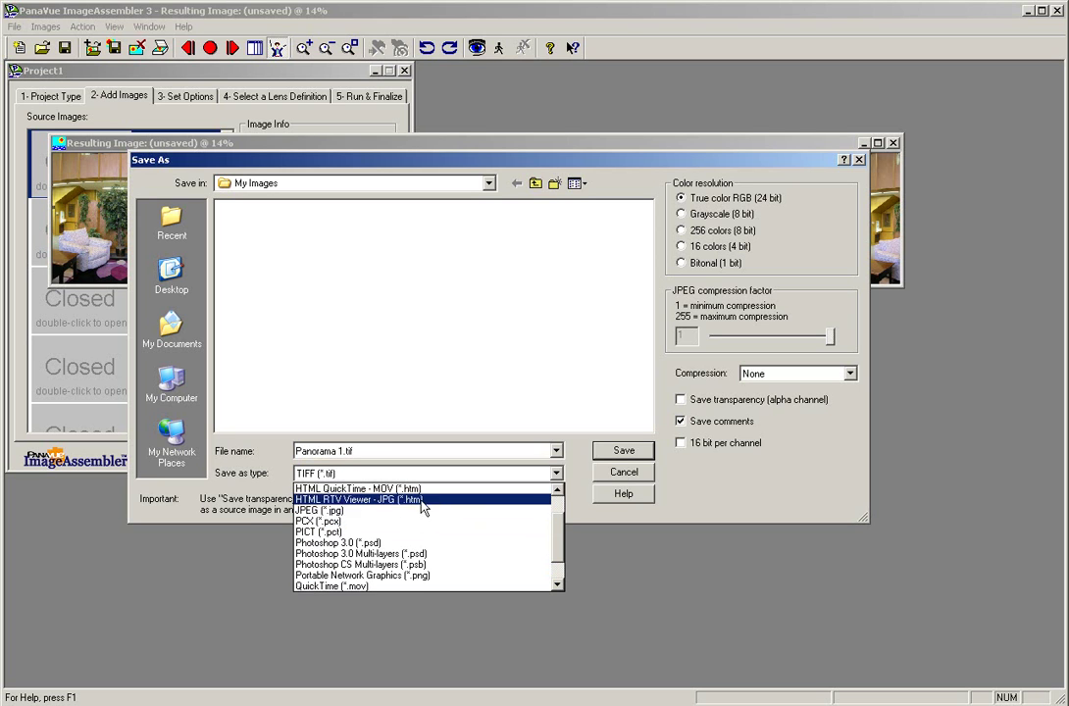
left_click(363, 510)
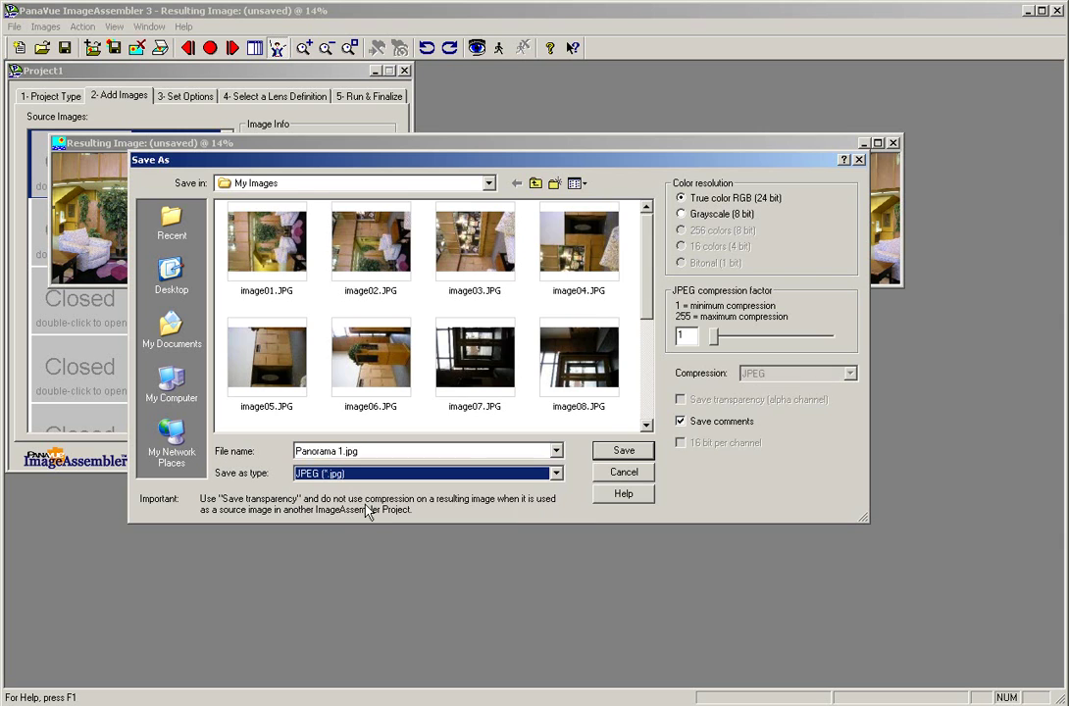
left_click(623, 452)
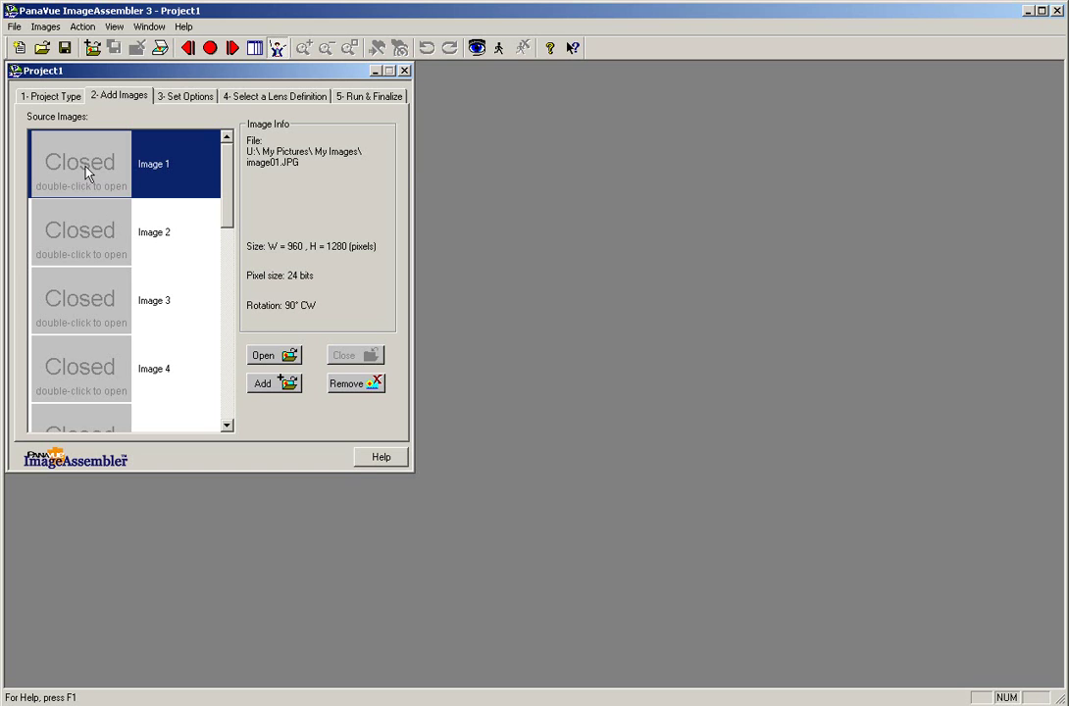
Step: Select all source images in Project1 and remove them, confirming the removal
key("ctrl+a")
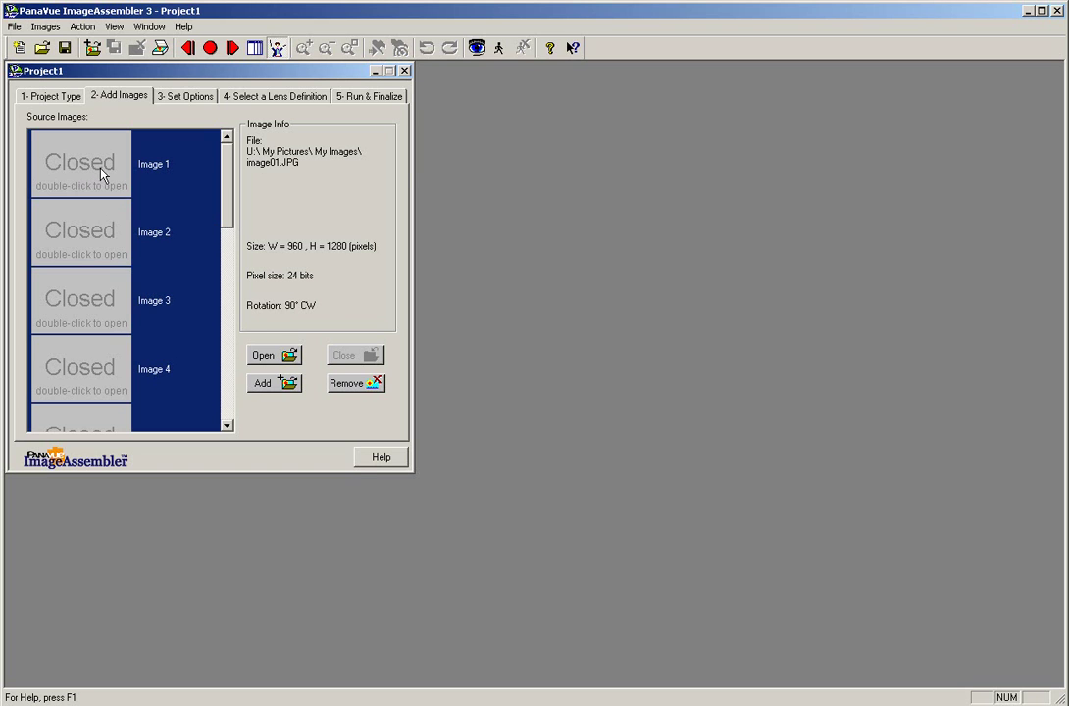
left_click(354, 385)
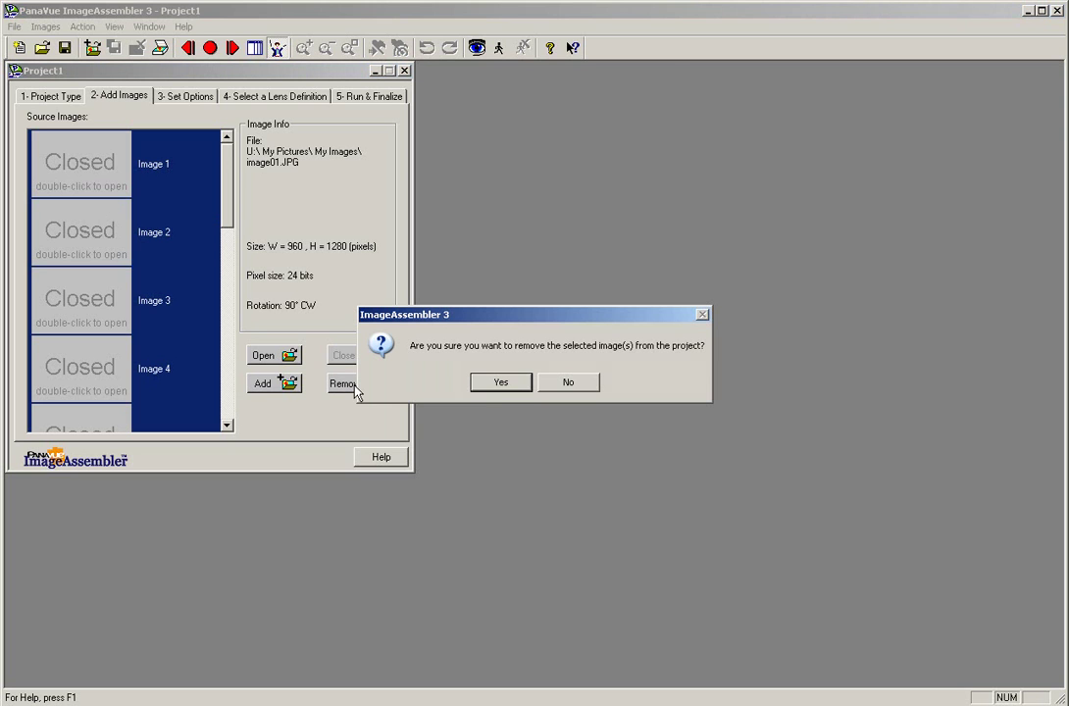
left_click(501, 382)
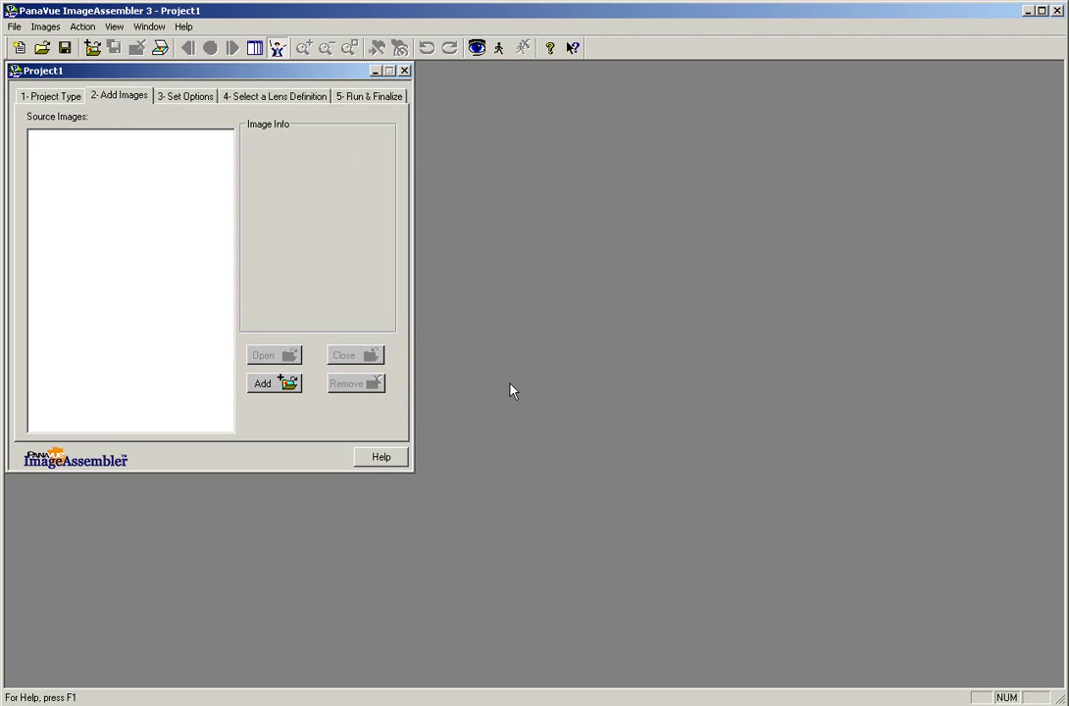